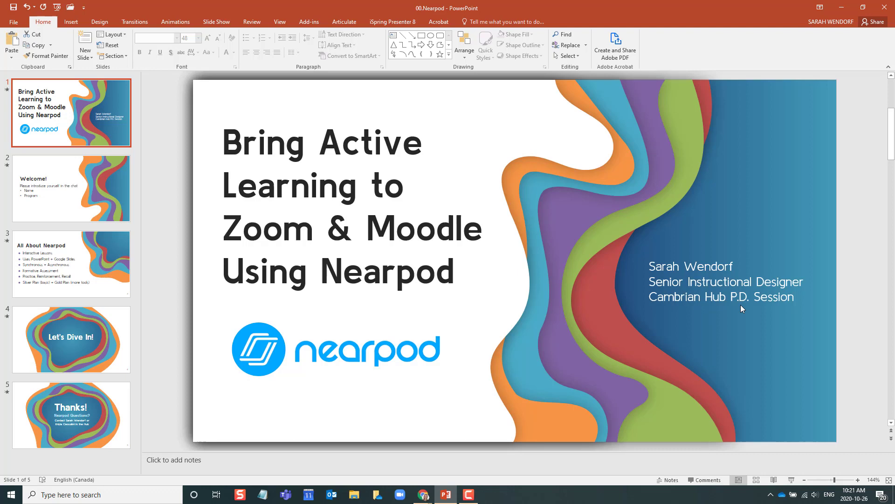
Switch from the PowerPoint deck to the Nearpod My Library page in Chrome
{"action": "key", "text": "alt+Tab"}
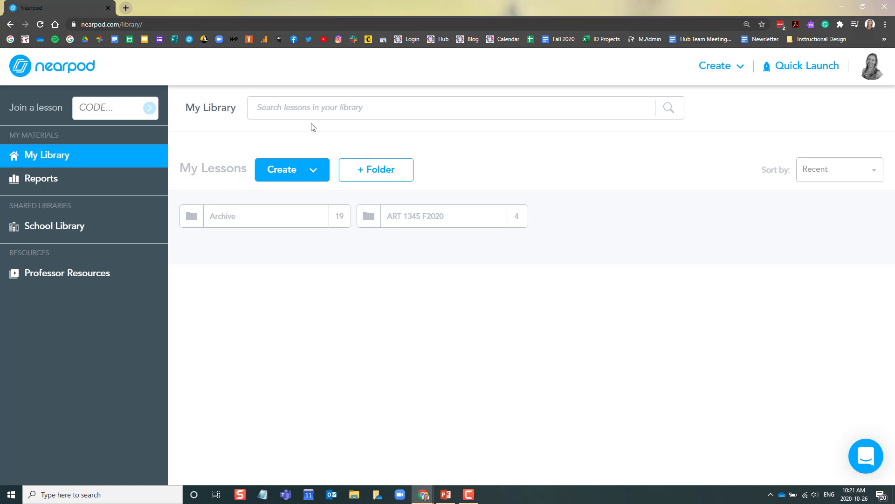
Create a new lesson by uploading the local 00.Nearpod presentation file
{"action": "left_click", "coordinate": [317, 173]}
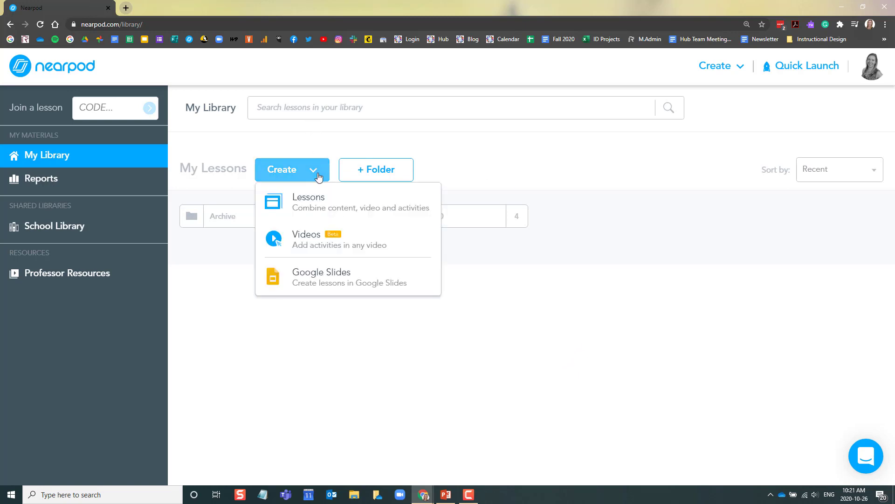
{"action": "left_click", "coordinate": [322, 201]}
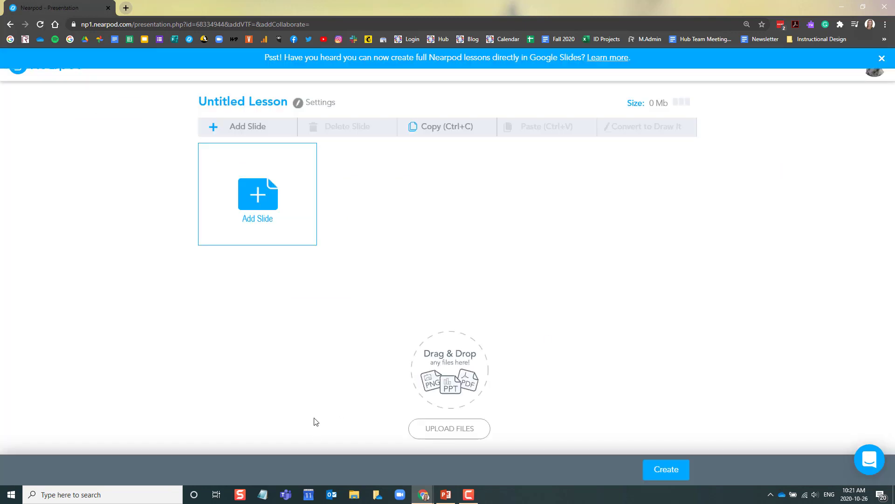
{"action": "left_click", "coordinate": [450, 429]}
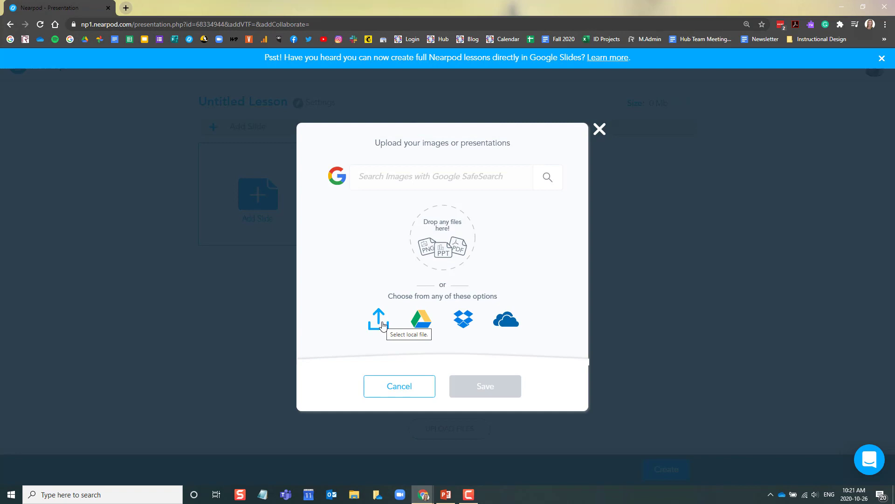
{"action": "left_click", "coordinate": [380, 319]}
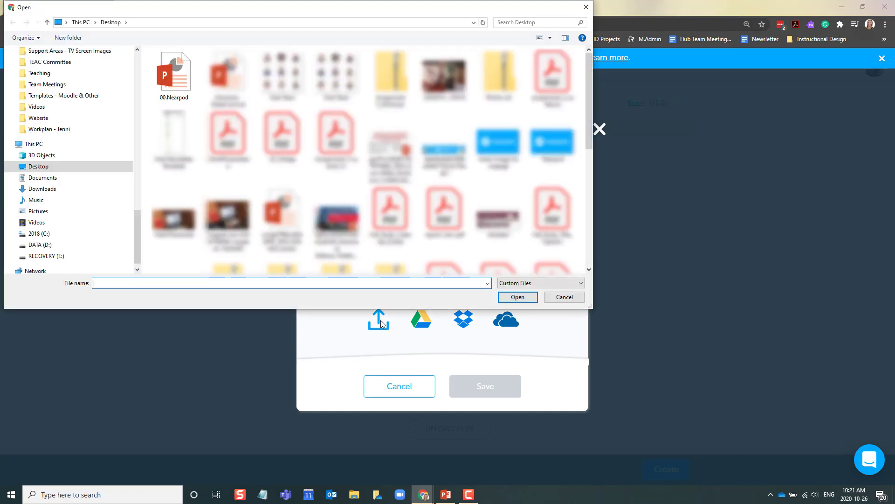
{"action": "double_click", "coordinate": [174, 74]}
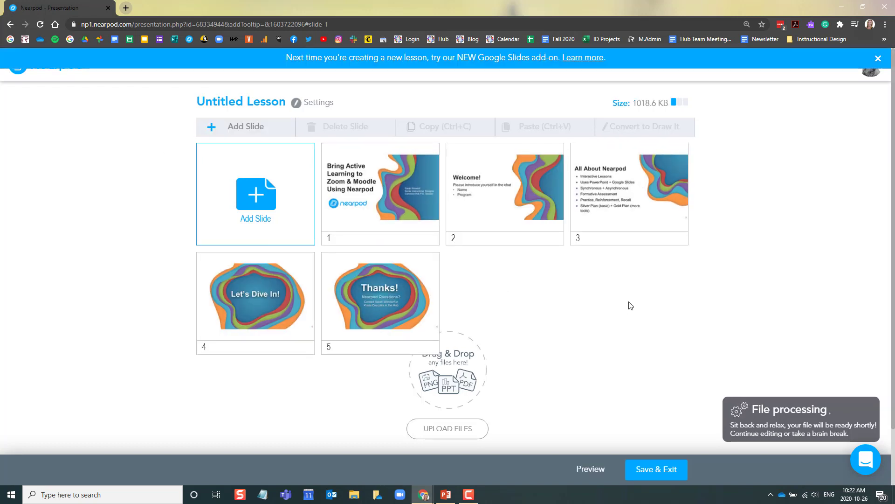
Rename the lesson to 'Nearpod Session'
{"action": "left_click", "coordinate": [242, 98]}
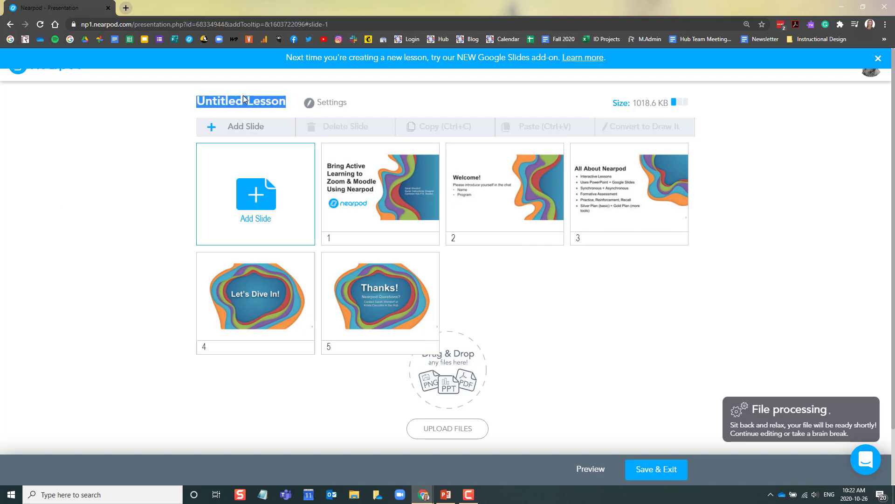
{"action": "type", "text": "Nearpod Session"}
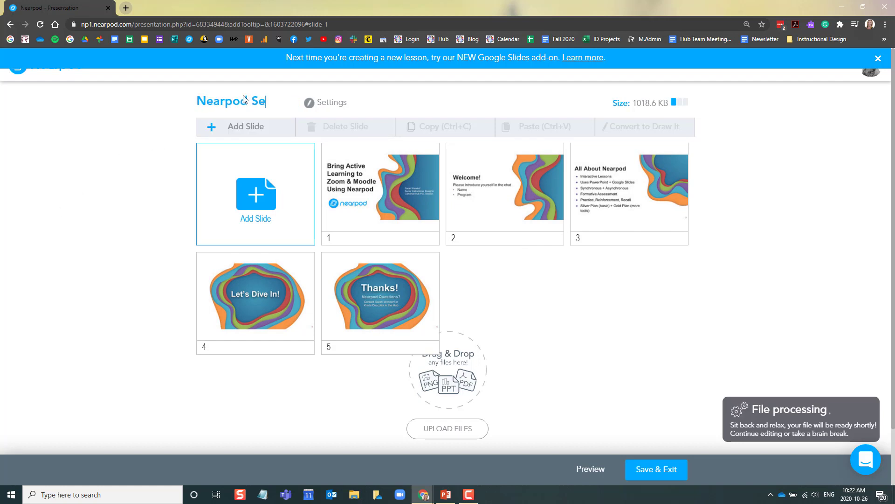
{"action": "left_click", "coordinate": [787, 272]}
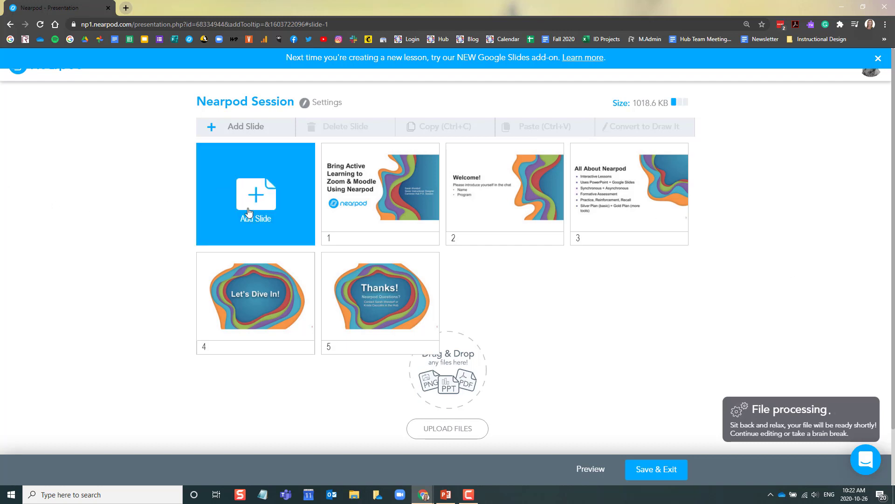
Add a video slide with the YouTube video 'What is Nearpod?' and move it to position 4
{"action": "left_click", "coordinate": [263, 204]}
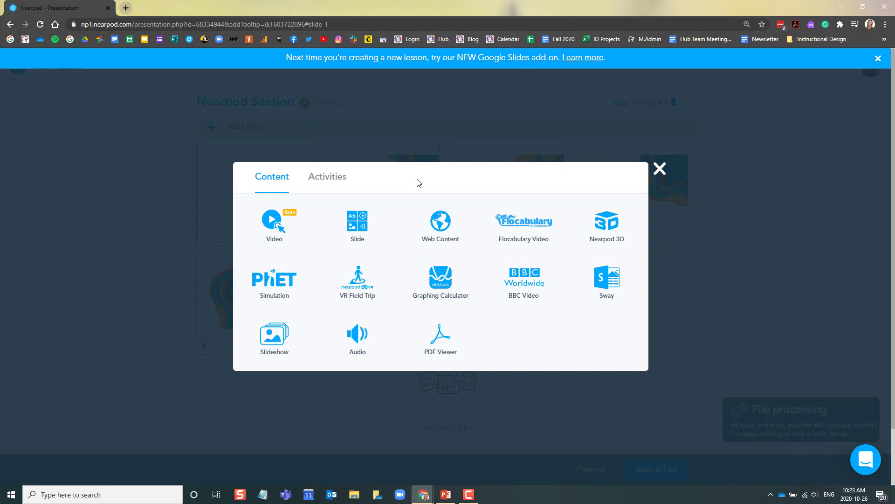
{"action": "left_click", "coordinate": [328, 176]}
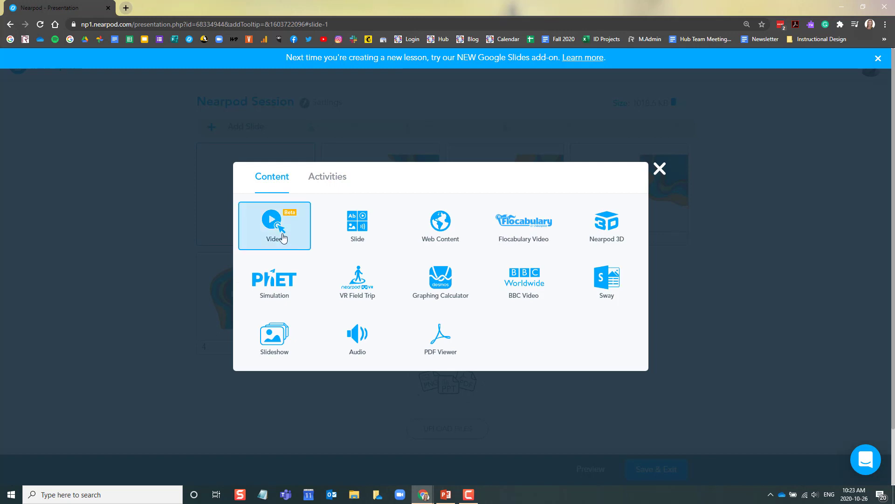
{"action": "left_click", "coordinate": [240, 226]}
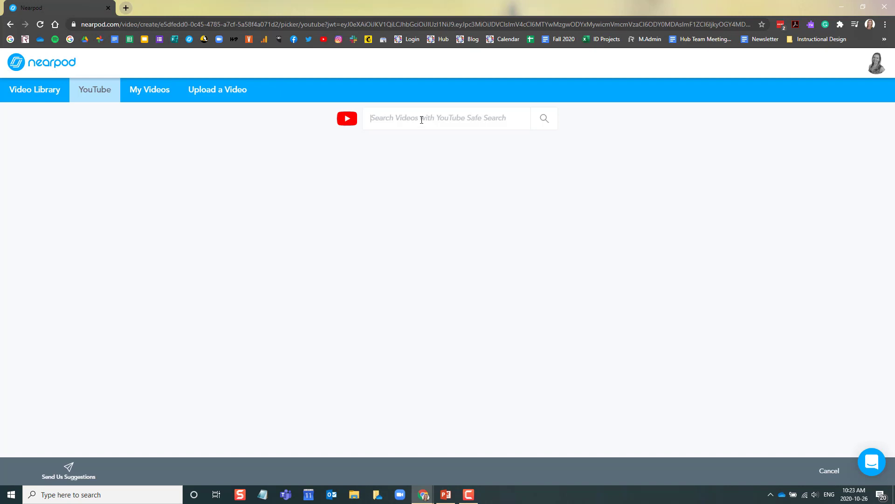
{"action": "type", "text": "what is nearpod?"}
{"action": "left_click", "coordinate": [552, 117]}
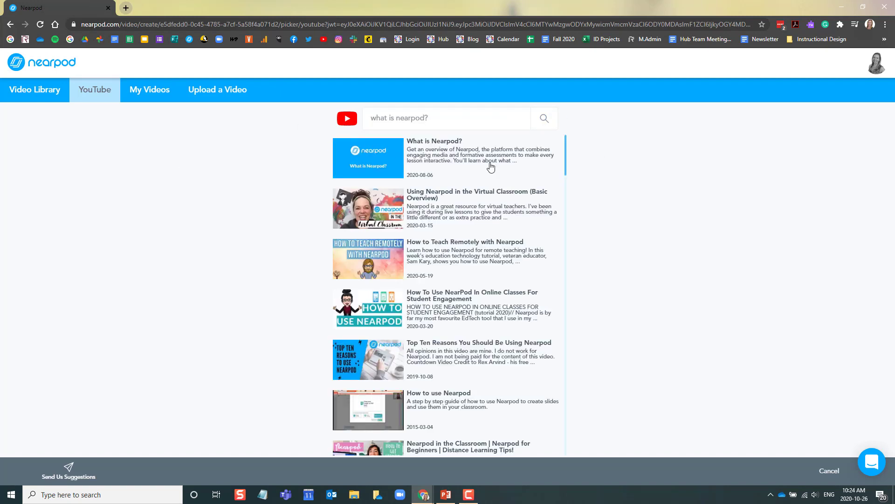
{"action": "left_click", "coordinate": [493, 167]}
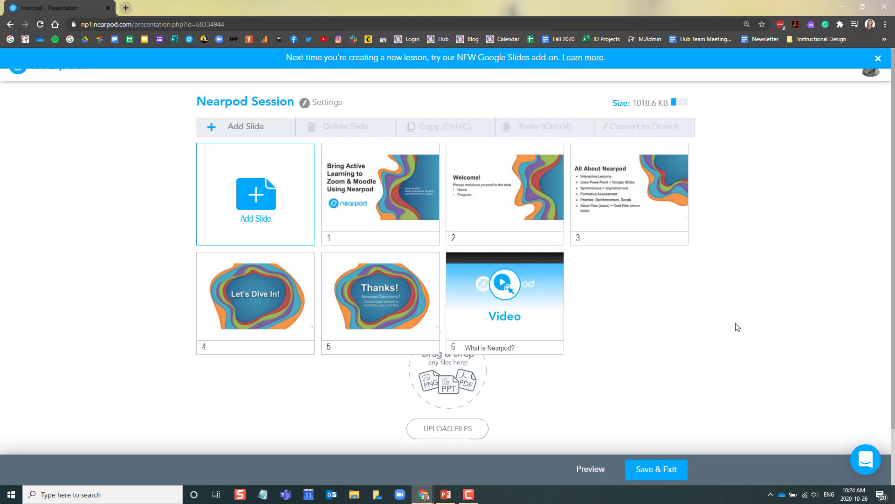
{"action": "left_click", "coordinate": [516, 296]}
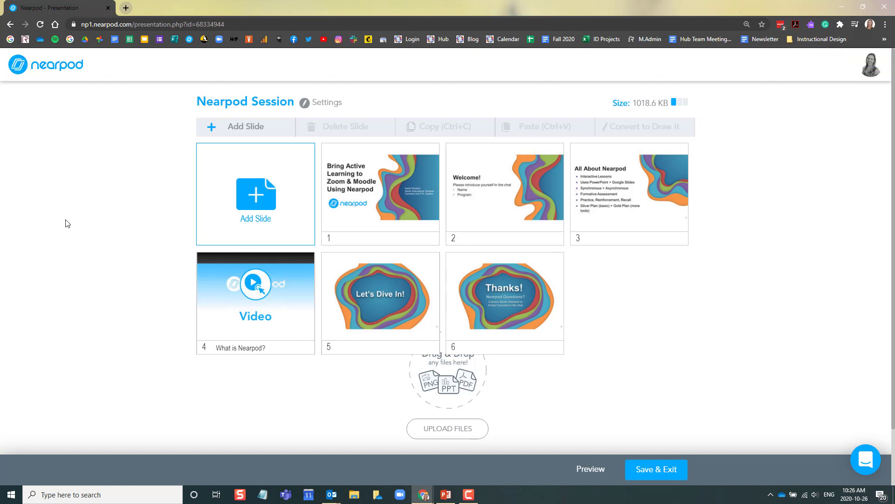
Add a poll slide with the pasted question and answers 'Yes' and 'No'
{"action": "left_click", "coordinate": [256, 201]}
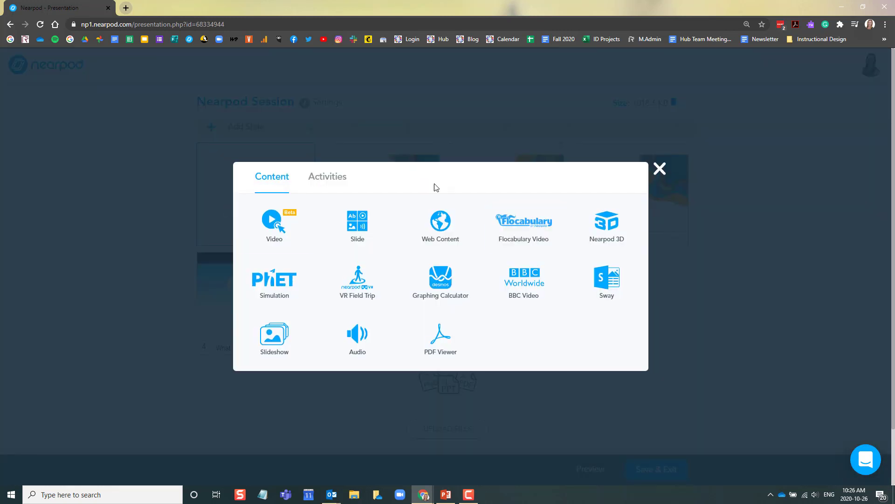
{"action": "left_click", "coordinate": [327, 176]}
{"action": "left_click", "coordinate": [430, 284]}
{"action": "type", "text": "Have you heard of Nearpod before signing up for this session?"}
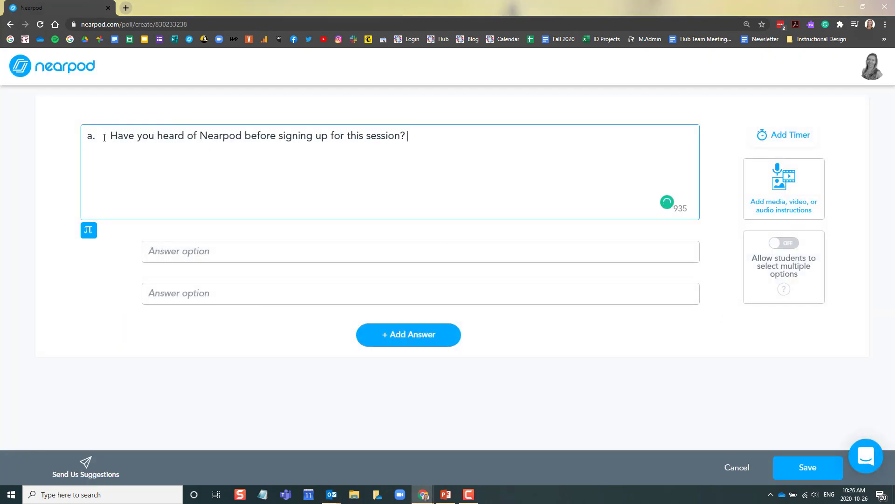
{"action": "left_click", "coordinate": [300, 250]}
{"action": "type", "text": "Yes"}
{"action": "key", "text": "Tab"}
{"action": "type", "text": "No"}
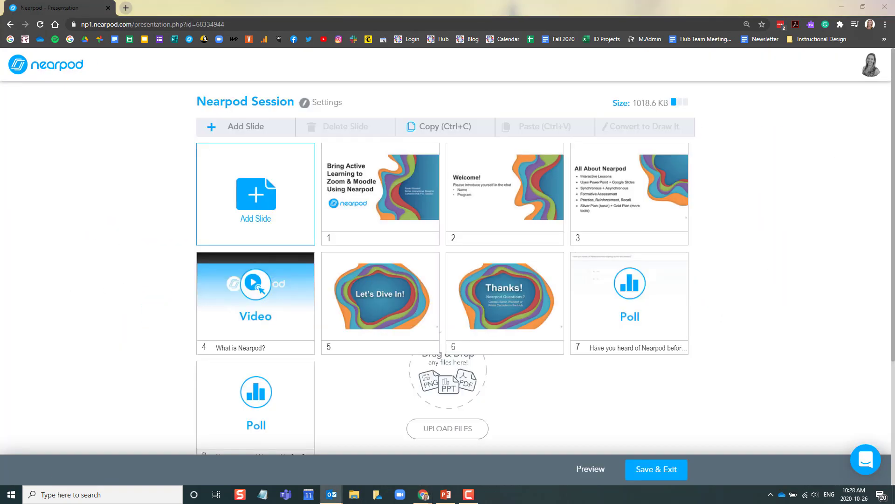
Add a second poll with its pasted question and the first two answer options
{"action": "left_click", "coordinate": [255, 200]}
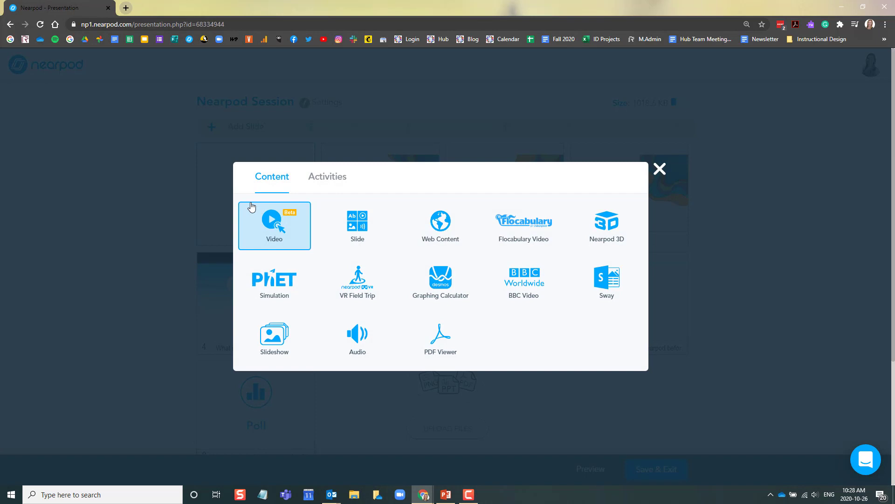
{"action": "left_click", "coordinate": [327, 176]}
{"action": "left_click", "coordinate": [474, 275]}
{"action": "type", "text": "Which of the following do you identify with?"}
{"action": "left_click", "coordinate": [233, 252]}
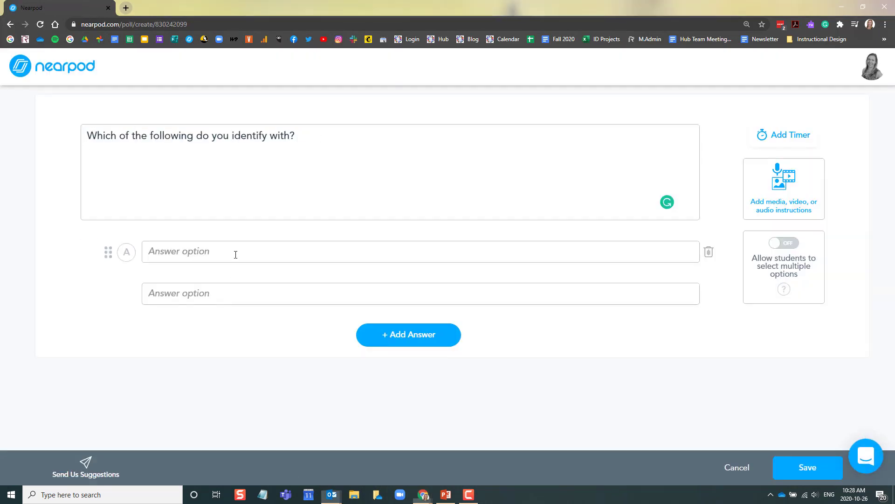
{"action": "type", "text": "I don’t have a lot of participation in my virtual Zoom classes"}
{"action": "key", "text": "Tab"}
{"action": "type", "text": "ii. I don't have a lot of participation in my fully online course"}
{"action": "left_click_drag", "start_coordinate": [169, 292], "coordinate": [149, 293]}
{"action": "key", "text": "BackSpace"}
Add answer options C through F, pasting each and removing leftover numbering
{"action": "left_click", "coordinate": [408, 335]}
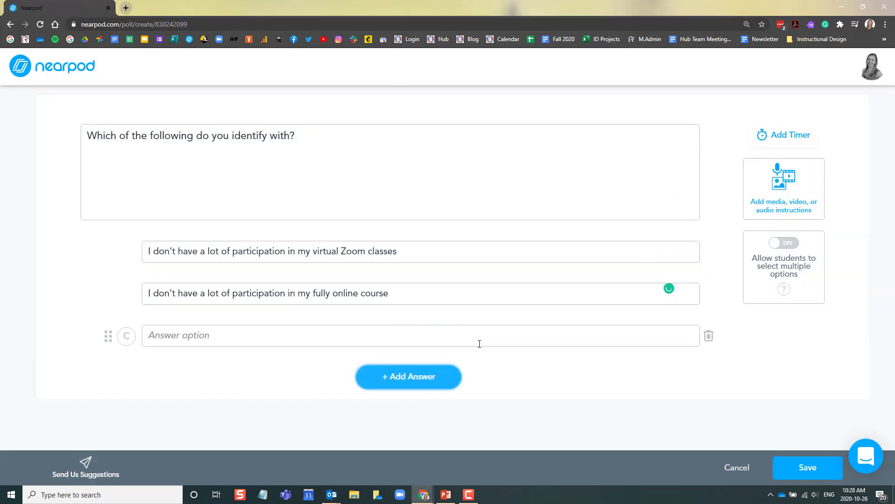
{"action": "left_click", "coordinate": [170, 341]}
{"action": "type", "text": "iii.  I would like to enhance my PowerPoint presentations with interactive activities"}
{"action": "left_click", "coordinate": [170, 341]}
{"action": "key", "text": "BackSpace"}
{"action": "left_click", "coordinate": [422, 377]}
{"action": "type", "text": "I would like to enhance my Google Slides presentations with interactive activities"}
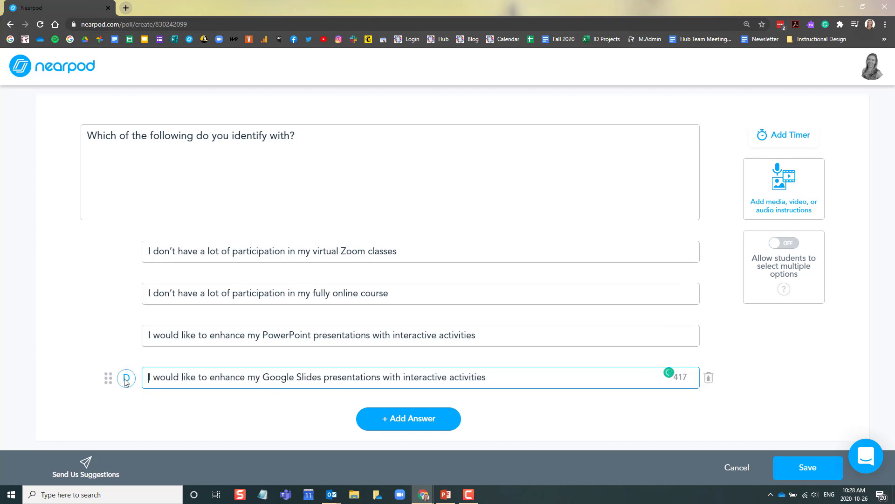
{"action": "left_click", "coordinate": [408, 418]}
{"action": "type", "text": "v. I need a better solution for test/exam reviews"}
{"action": "key", "text": "BackSpace"}
{"action": "left_click_drag", "start_coordinate": [169, 385], "coordinate": [148, 385]}
{"action": "left_click", "coordinate": [414, 422]}
{"action": "type", "text": "vi.\\tI would like to explore alternative ways of assessing students"}
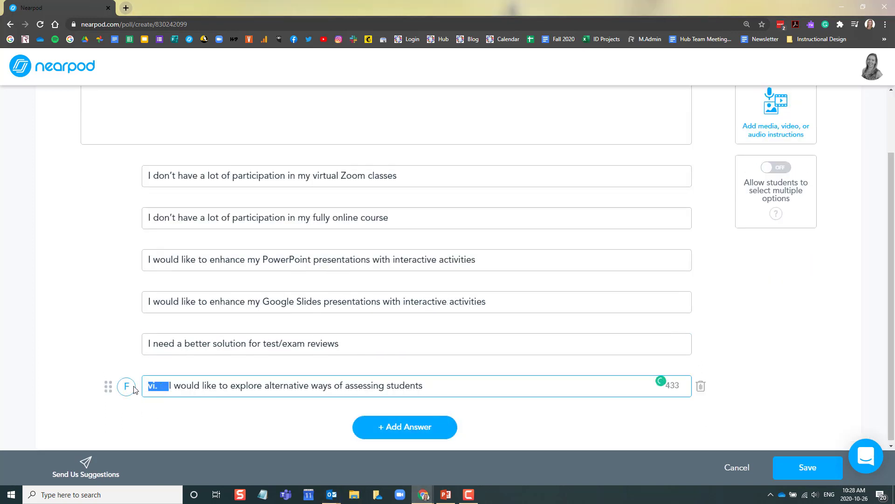
{"action": "key", "text": "BackSpace"}
{"action": "left_click", "coordinate": [72, 296]}
Append '(select all that apply)', allow multiple answers, and move the polls before the closing slides
{"action": "scroll", "coordinate": [73, 296], "scroll_direction": "up", "scroll_amount": 2}
{"action": "left_click", "coordinate": [342, 143]}
{"action": "type", "text": "(select "}
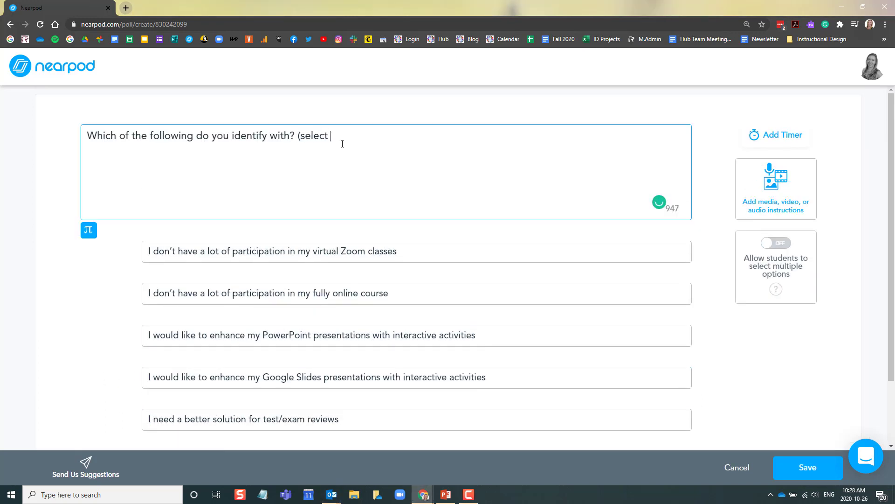
{"action": "type", "text": "all that apply)"}
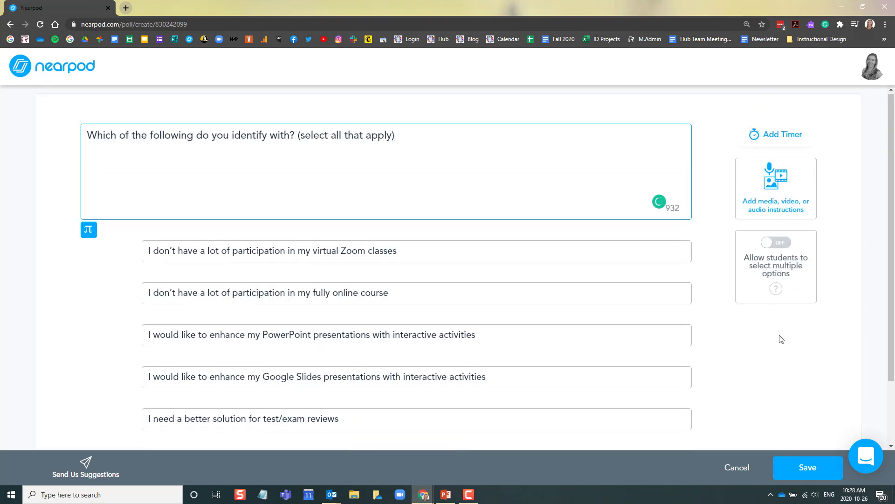
{"action": "left_click", "coordinate": [793, 300]}
{"action": "scroll", "coordinate": [783, 401], "scroll_direction": "down", "scroll_amount": 2}
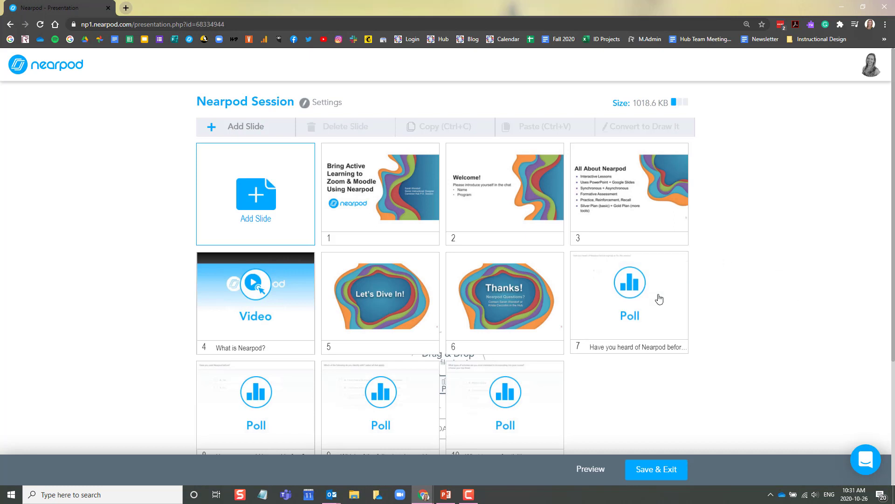
{"action": "left_click_drag", "start_coordinate": [660, 300], "coordinate": [415, 301]}
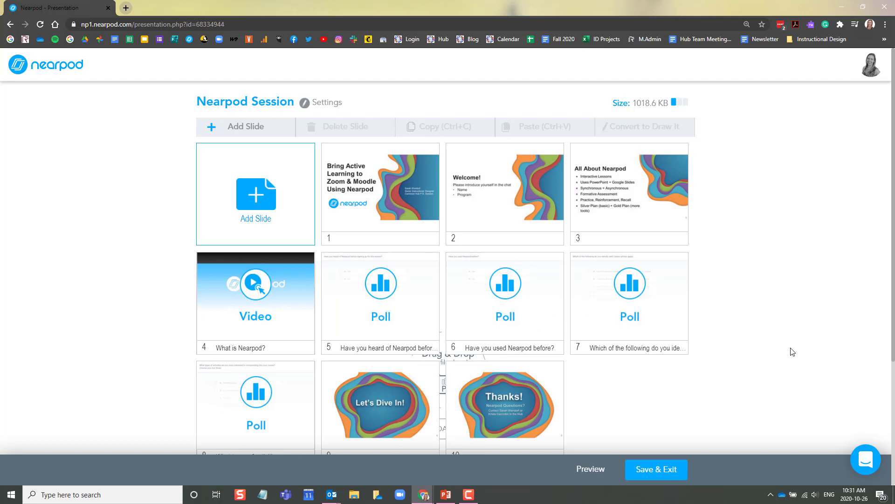
Save the lesson, preview it through to the first poll slide, and return to My Library
{"action": "left_click", "coordinate": [669, 470]}
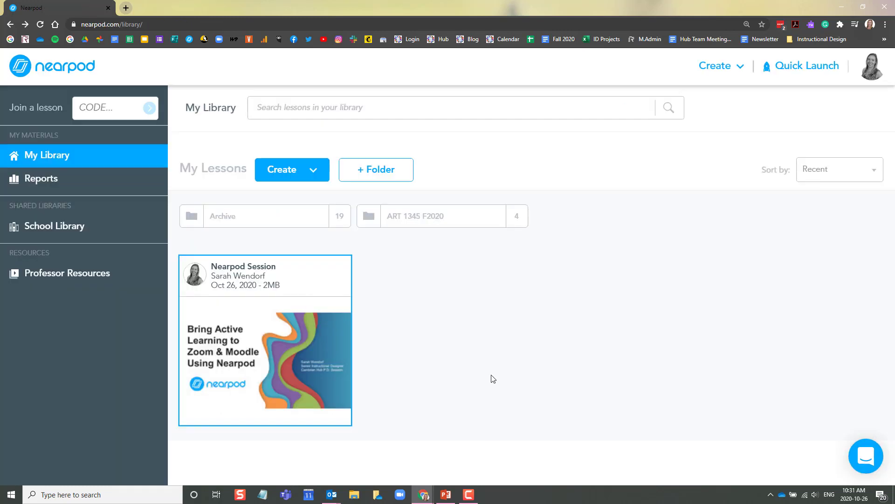
{"action": "left_click", "coordinate": [324, 414]}
{"action": "left_click", "coordinate": [664, 293]}
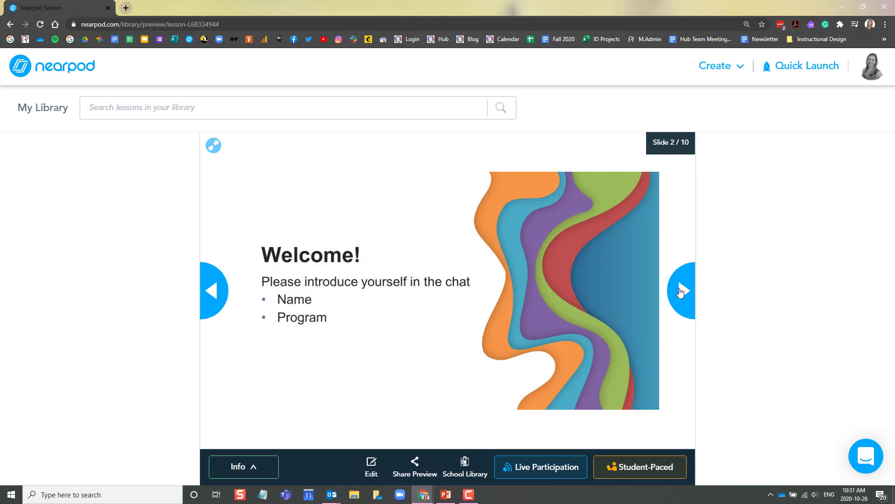
{"action": "left_click", "coordinate": [680, 291]}
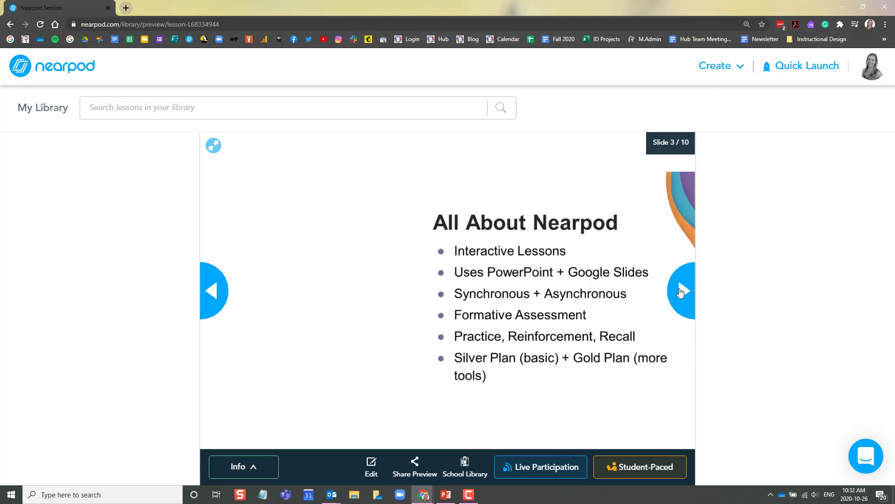
{"action": "left_click", "coordinate": [680, 292]}
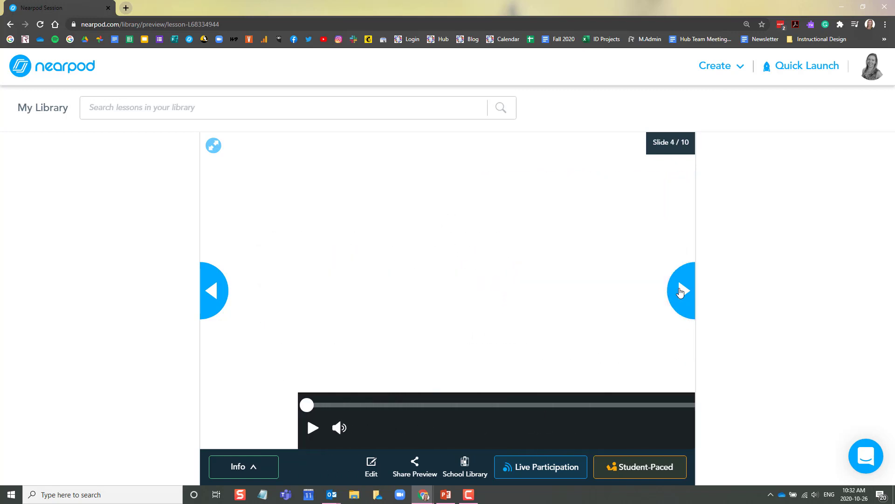
{"action": "left_click", "coordinate": [680, 292]}
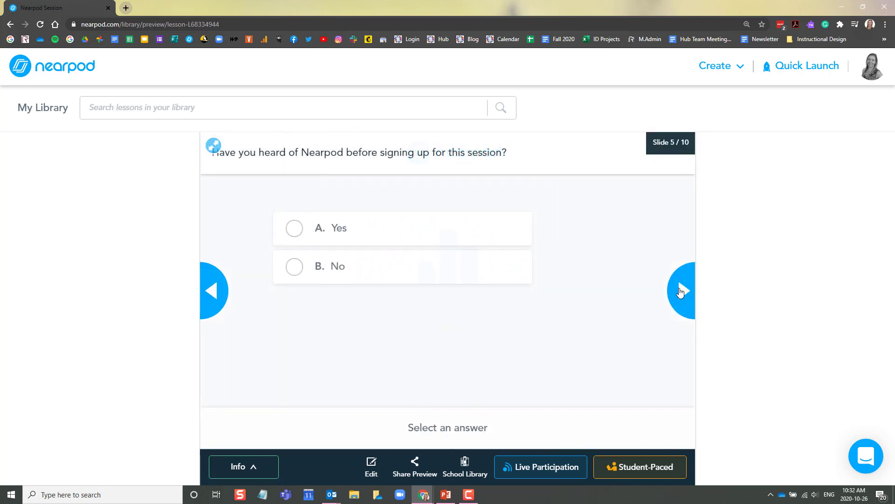
{"action": "key", "text": "alt+Left"}
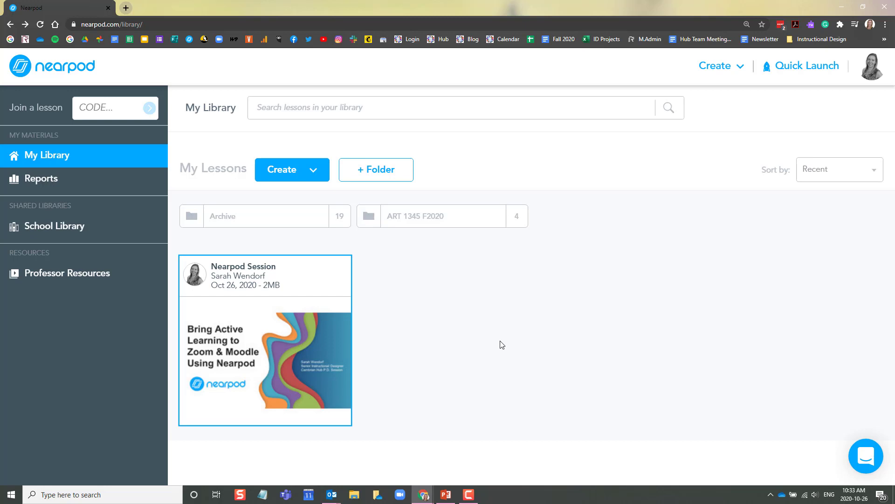
{"action": "mouse_move", "coordinate": [310, 334]}
{"action": "mouse_move", "coordinate": [280, 320]}
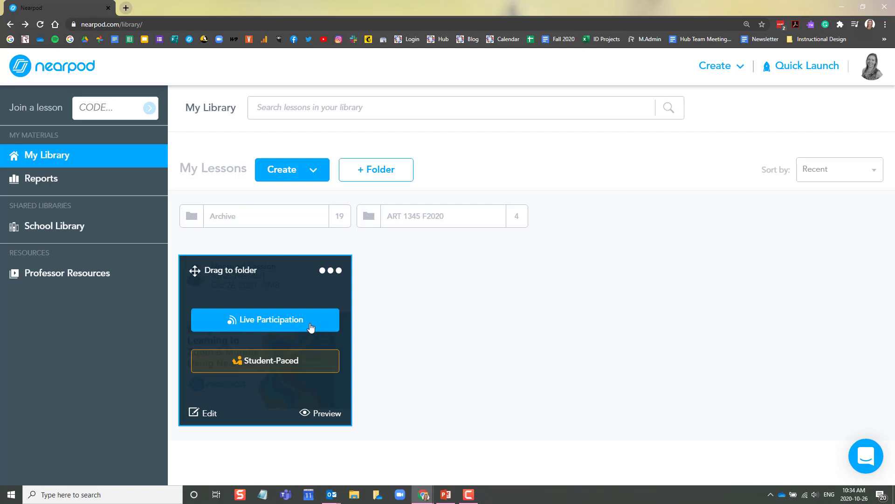
Launch a Live Participation session and highlight the join code and join.nearpod.com address
{"action": "left_click", "coordinate": [273, 323]}
{"action": "left_click_drag", "start_coordinate": [395, 242], "coordinate": [509, 242]}
{"action": "left_click", "coordinate": [509, 242]}
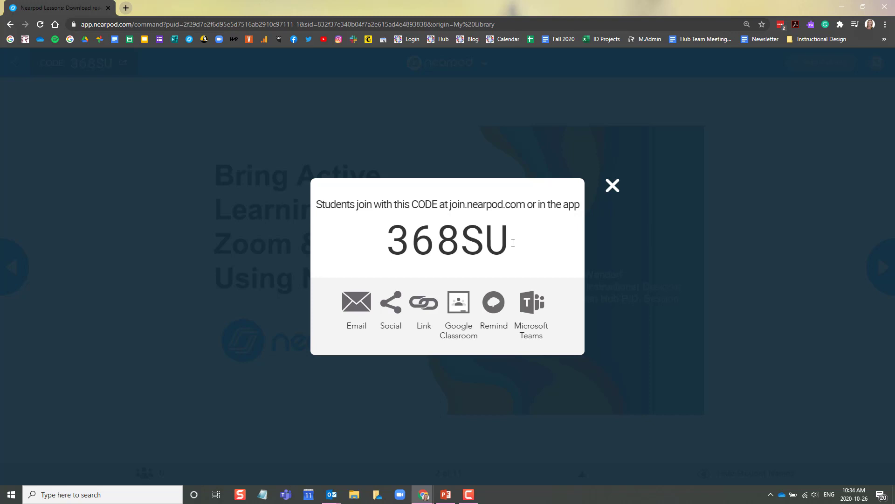
{"action": "left_click_drag", "start_coordinate": [450, 205], "coordinate": [524, 207]}
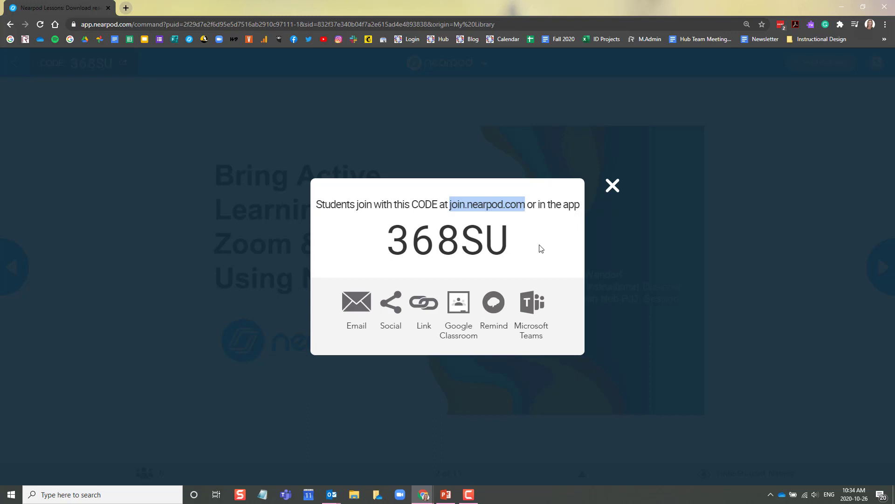
Close the join-code window, check the student list and slide thumbnails, and toggle student names
{"action": "left_click", "coordinate": [105, 372]}
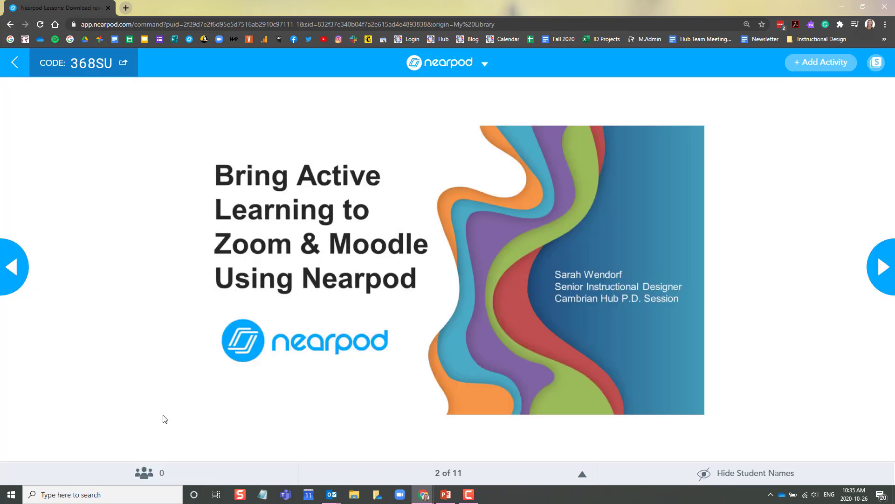
{"action": "left_click", "coordinate": [180, 475]}
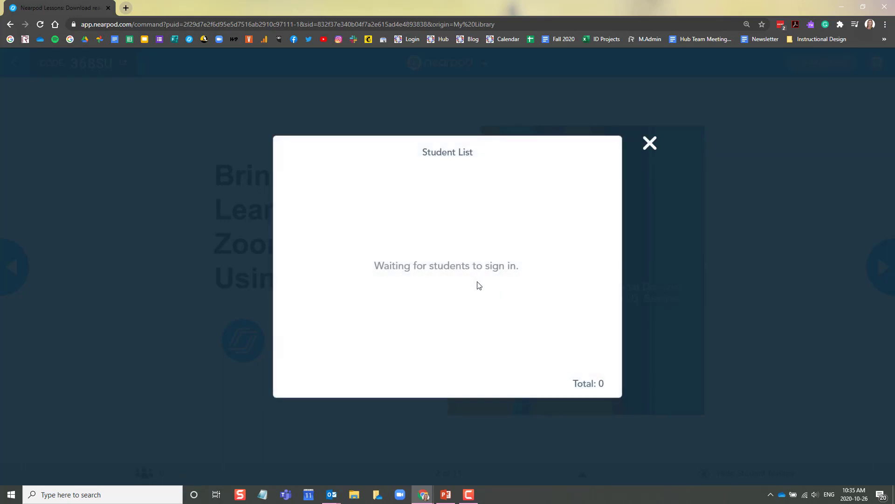
{"action": "left_click", "coordinate": [436, 447]}
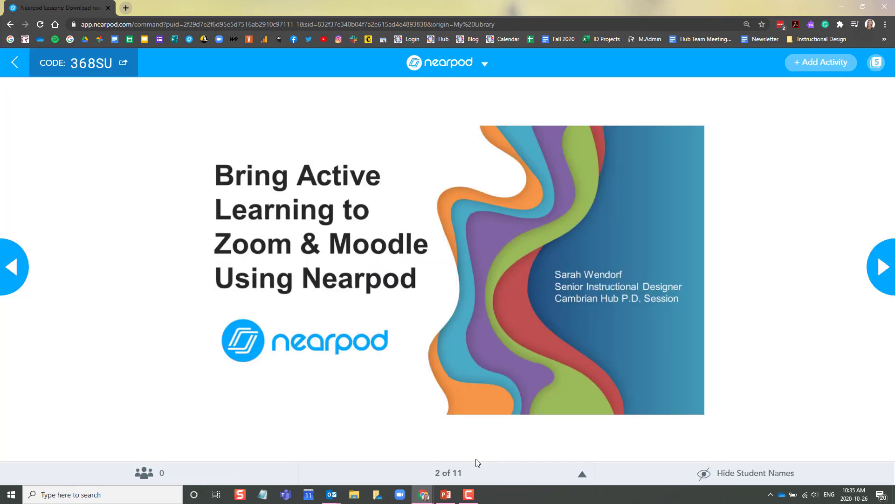
{"action": "left_click", "coordinate": [530, 475]}
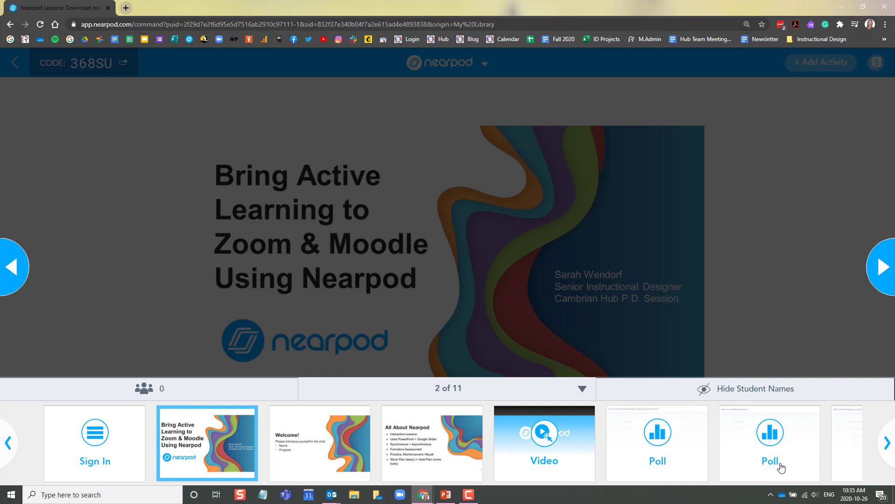
{"action": "left_click", "coordinate": [772, 381]}
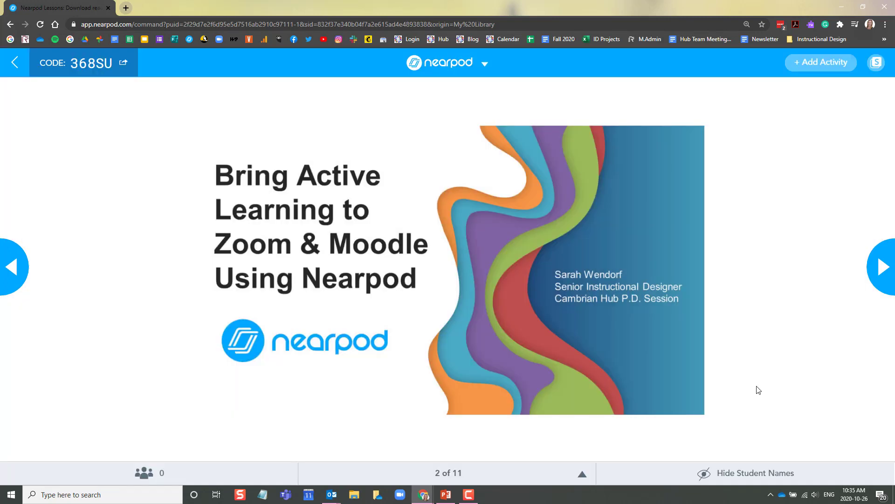
{"action": "left_click", "coordinate": [757, 475]}
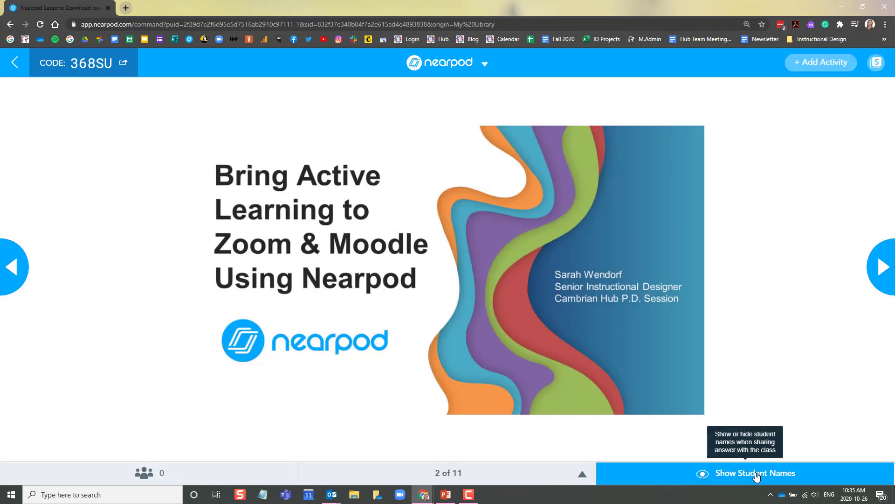
{"action": "left_click", "coordinate": [757, 474]}
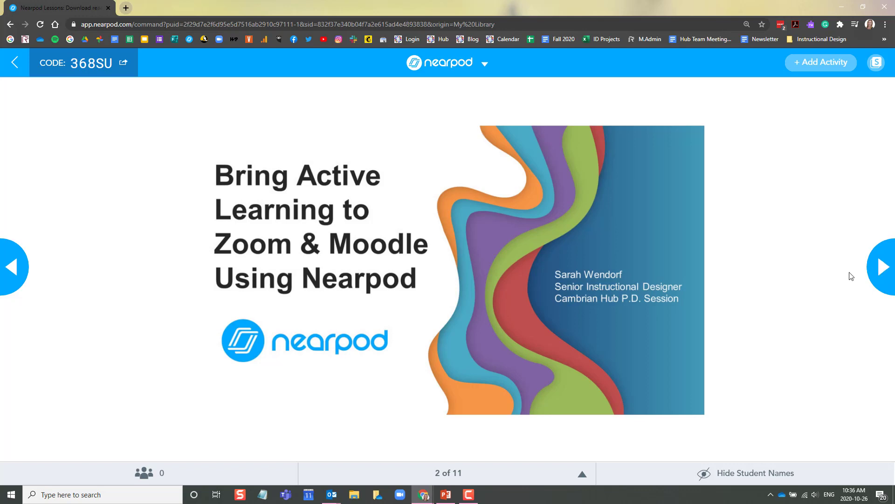
Advance past the Welcome, All About Nearpod and video slides, checking the polls in Student View
{"action": "left_click", "coordinate": [883, 272]}
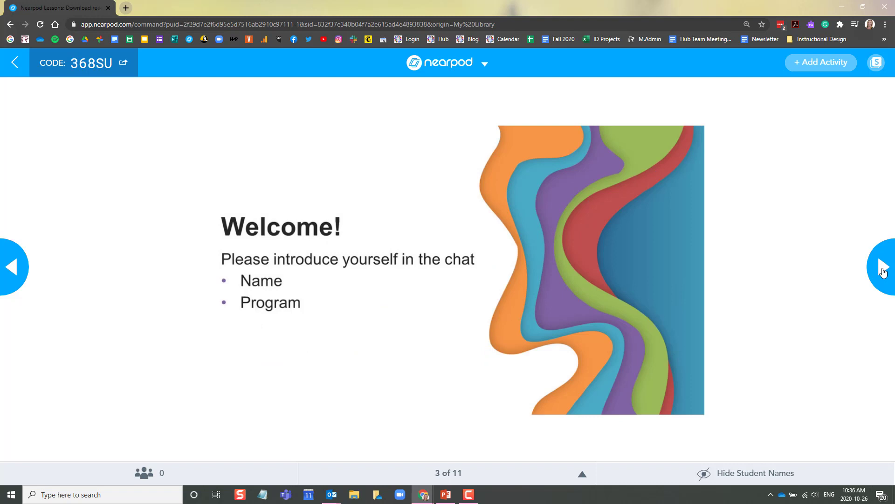
{"action": "left_click", "coordinate": [884, 272]}
{"action": "left_click", "coordinate": [875, 271]}
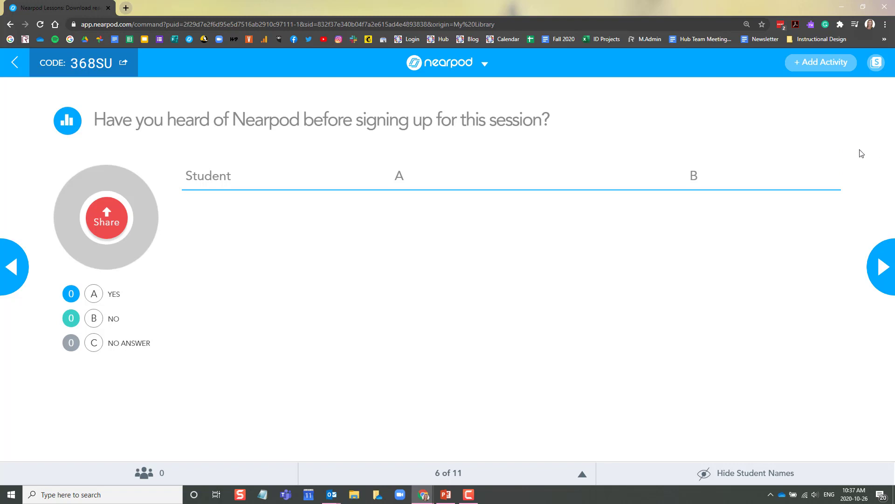
{"action": "left_click", "coordinate": [876, 64]}
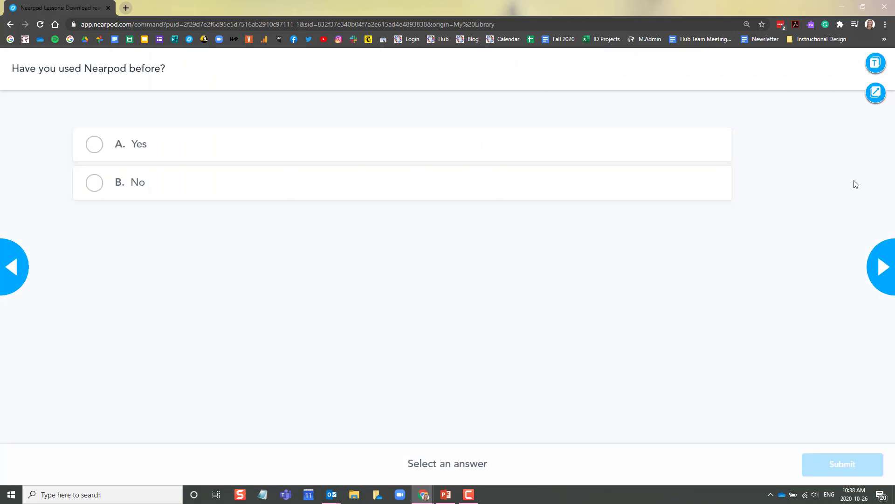
{"action": "left_click", "coordinate": [881, 270]}
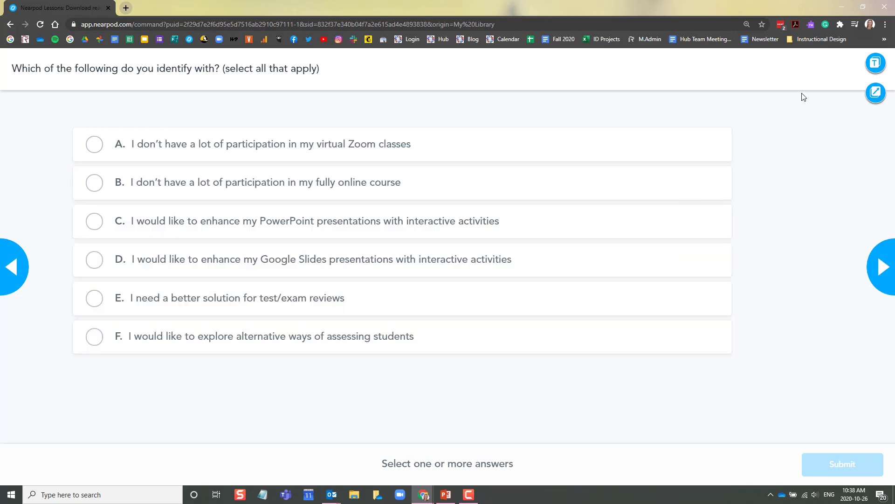
{"action": "left_click", "coordinate": [876, 63]}
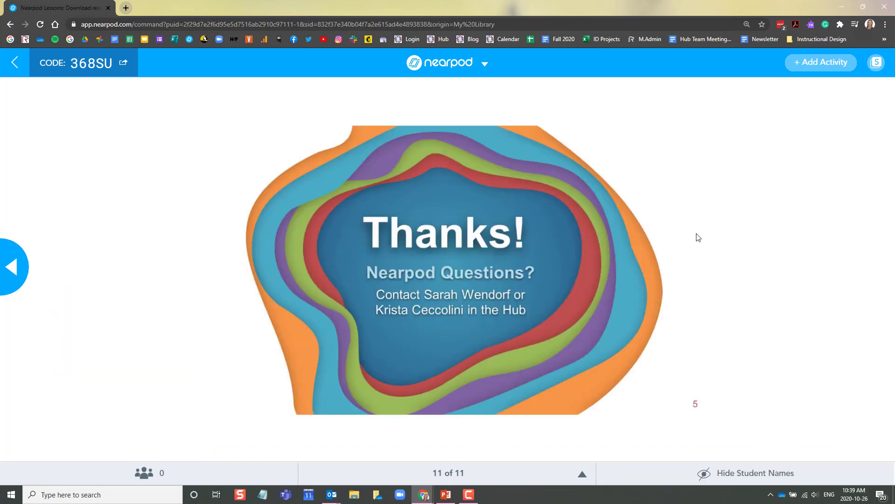
Confirm leaving the live session, open Reports, and go back to the Nearpod Session lesson card
{"action": "left_click", "coordinate": [15, 62]}
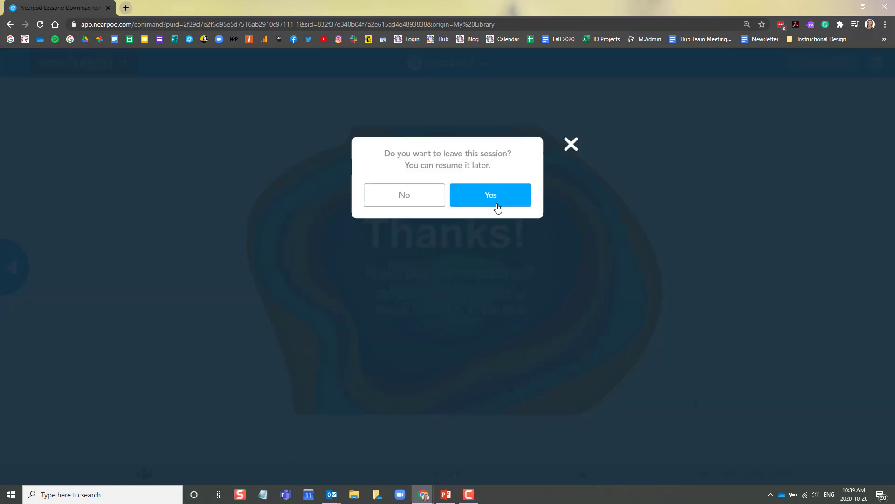
{"action": "left_click", "coordinate": [498, 199]}
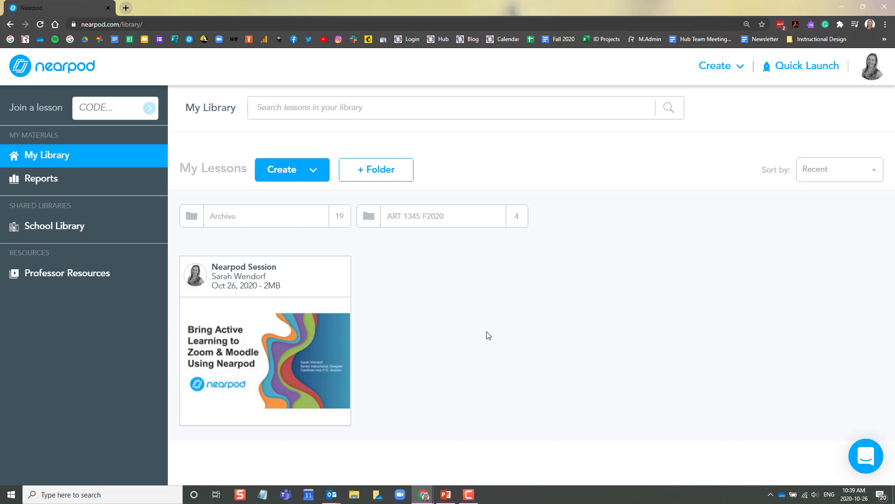
{"action": "left_click", "coordinate": [46, 184]}
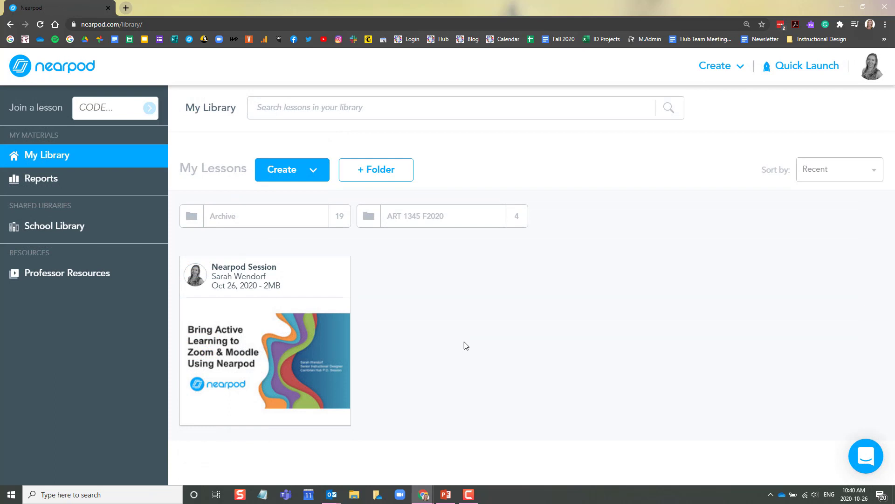
{"action": "mouse_move", "coordinate": [250, 331]}
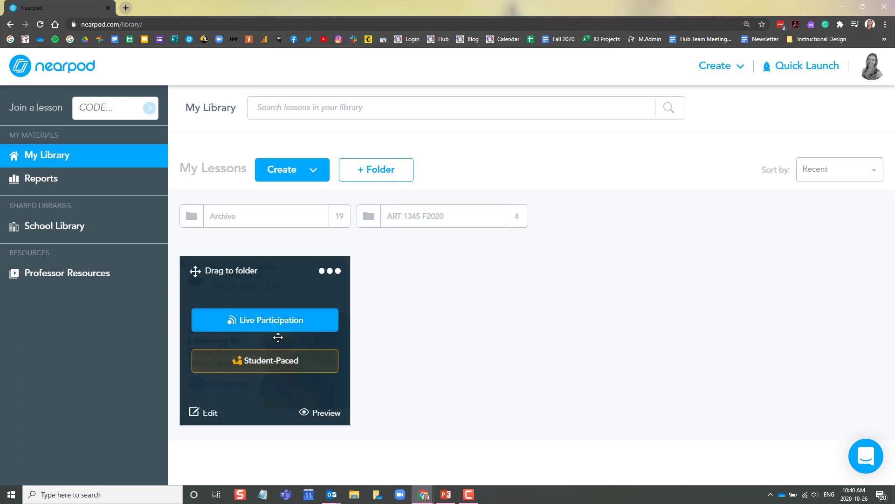
Start a Student-Paced share of the lesson and highlight its join code
{"action": "left_click", "coordinate": [289, 366]}
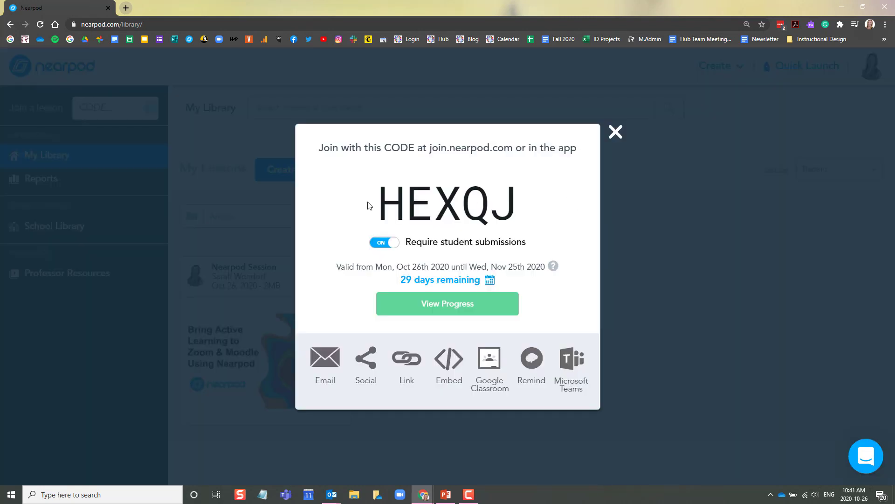
{"action": "left_click_drag", "start_coordinate": [368, 204], "coordinate": [534, 215]}
{"action": "left_click", "coordinate": [535, 214]}
Extend the join code's end date to Sat, Dec 19th 2020
{"action": "left_click", "coordinate": [490, 281]}
{"action": "left_click", "coordinate": [546, 316]}
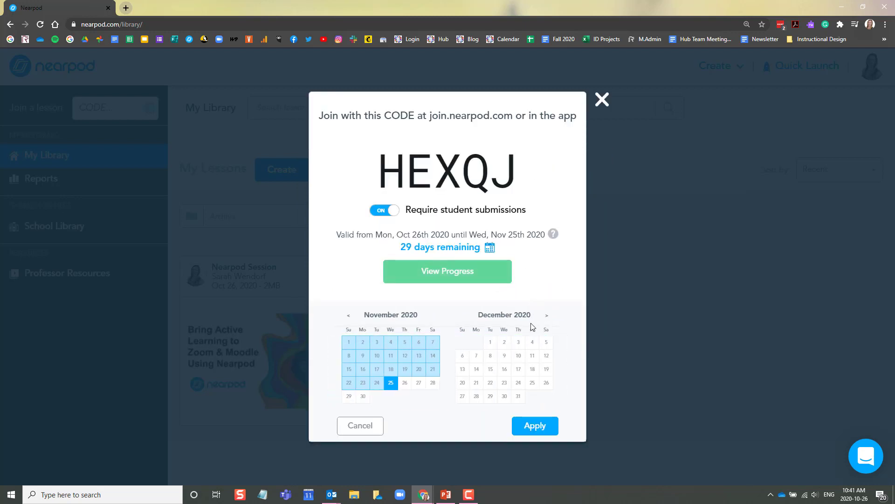
{"action": "left_click", "coordinate": [546, 369]}
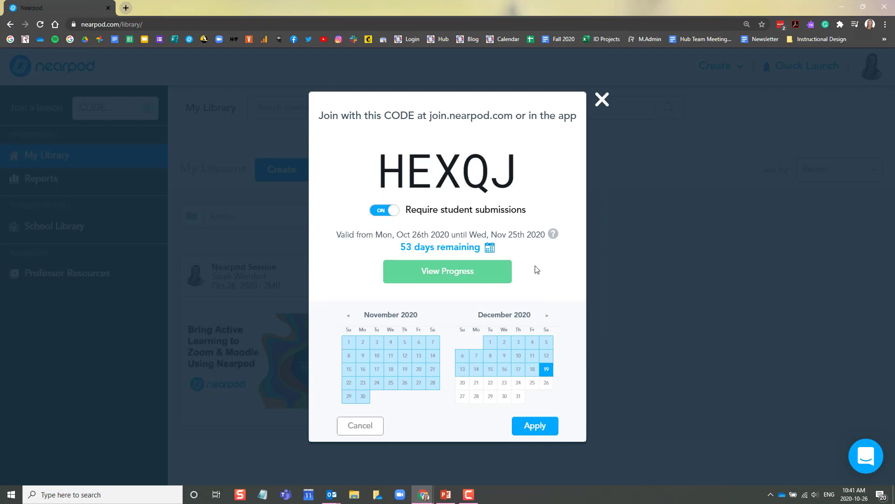
{"action": "left_click", "coordinate": [541, 271]}
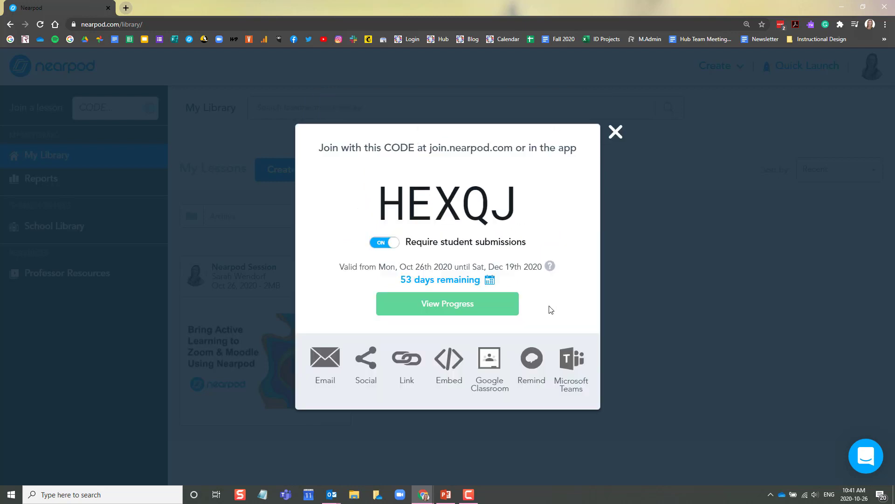
Show the lesson's shareable link and try selecting it
{"action": "left_click", "coordinate": [404, 361]}
{"action": "left_click", "coordinate": [408, 370]}
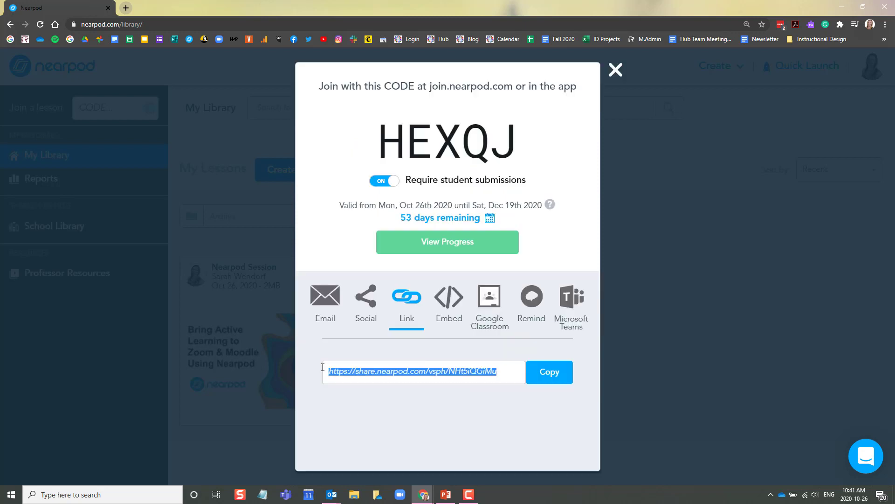
{"action": "left_click", "coordinate": [326, 371]}
{"action": "left_click", "coordinate": [509, 370]}
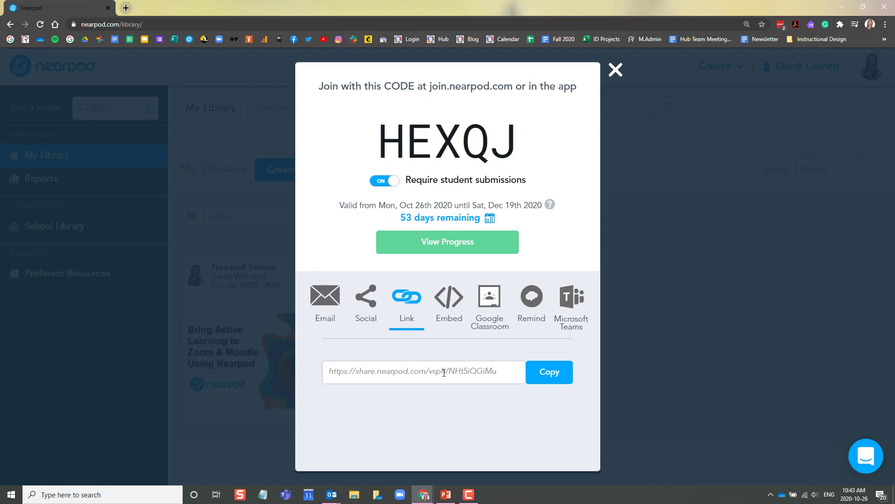
Switch the lesson's embed code to the Large 1088×768 size and select the iframe code
{"action": "left_click", "coordinate": [451, 301]}
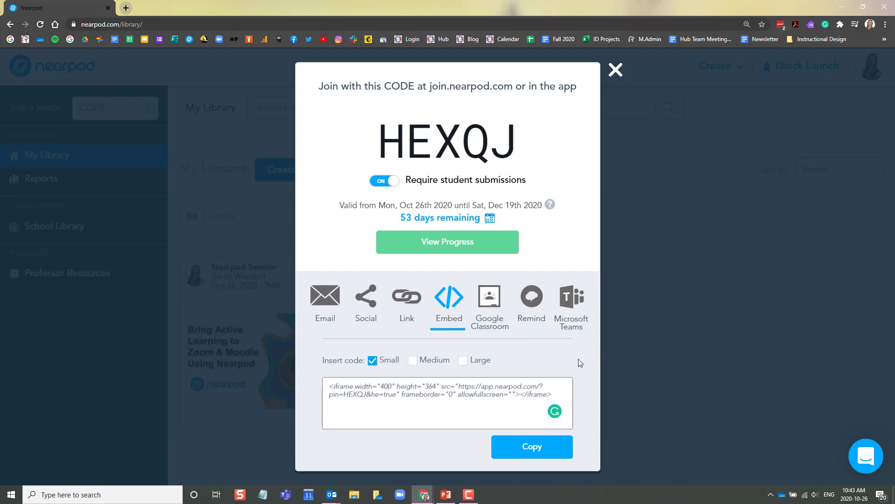
{"action": "left_click", "coordinate": [463, 360]}
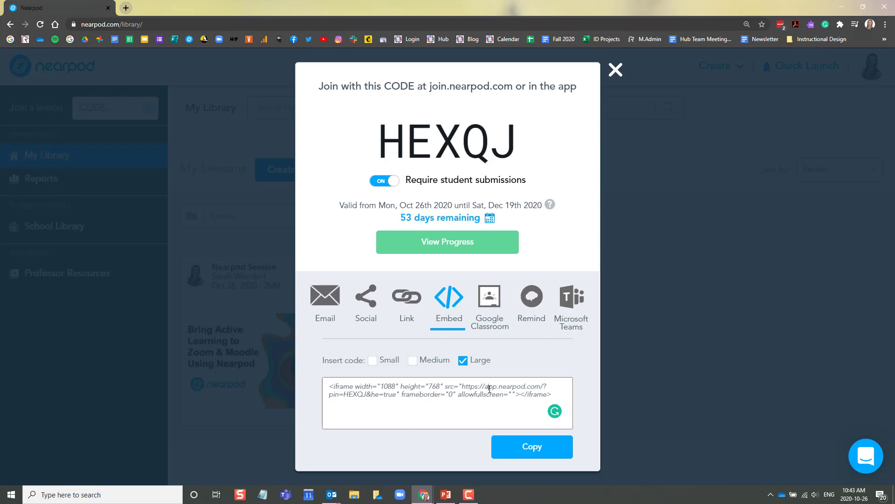
{"action": "left_click_drag", "start_coordinate": [329, 388], "coordinate": [551, 395]}
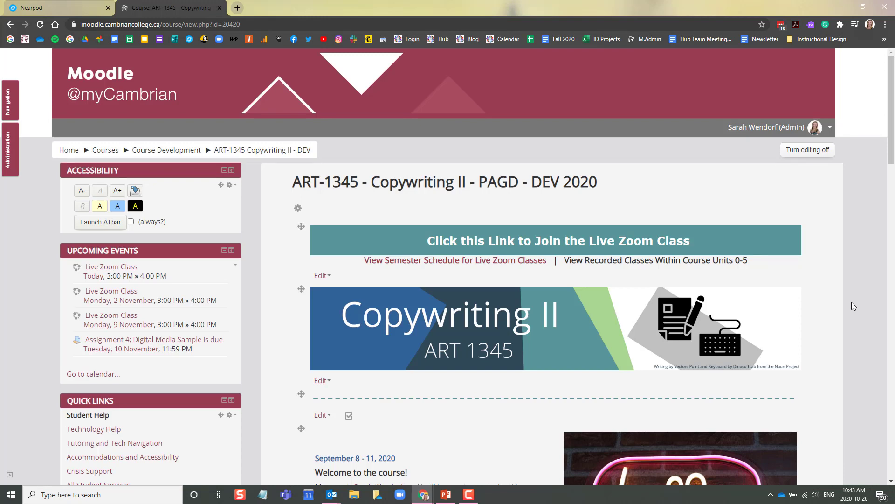
Add a new Page resource to the ART-1345 Moodle course
{"action": "scroll", "coordinate": [851, 301], "scroll_direction": "down", "scroll_amount": 8}
{"action": "left_click", "coordinate": [758, 338]}
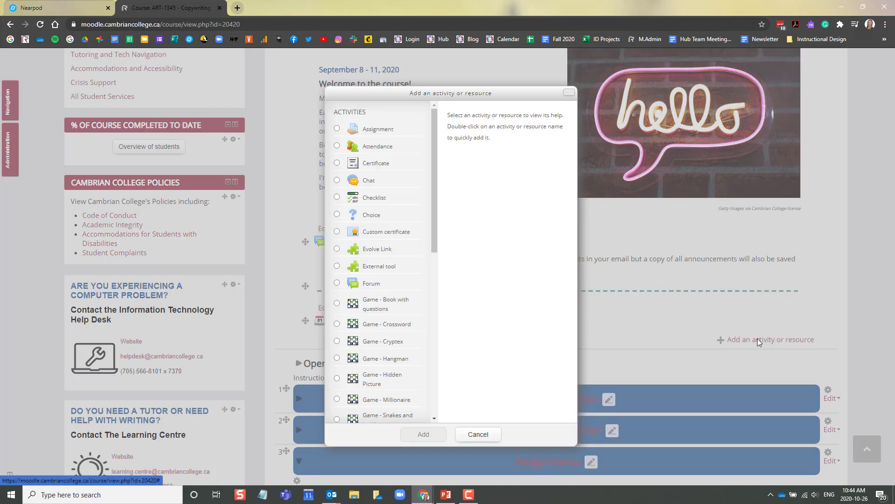
{"action": "scroll", "coordinate": [385, 322], "scroll_direction": "down", "scroll_amount": 5}
{"action": "left_click", "coordinate": [368, 396]}
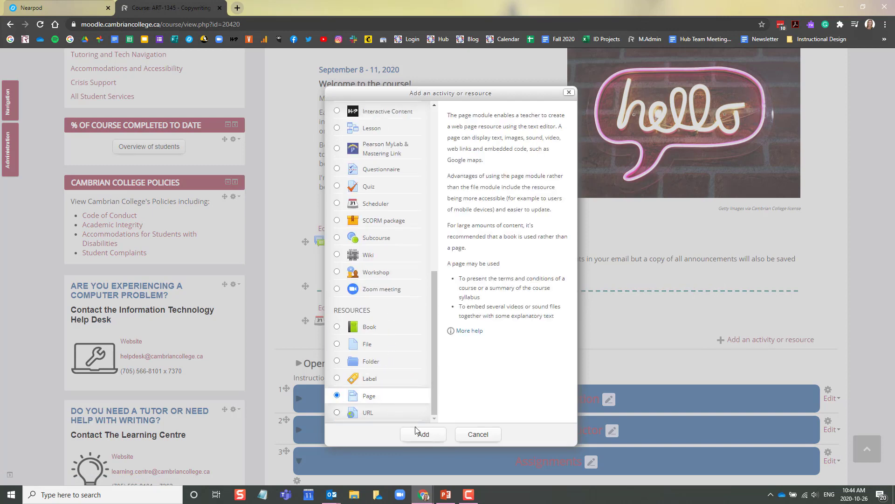
{"action": "left_click", "coordinate": [423, 434]}
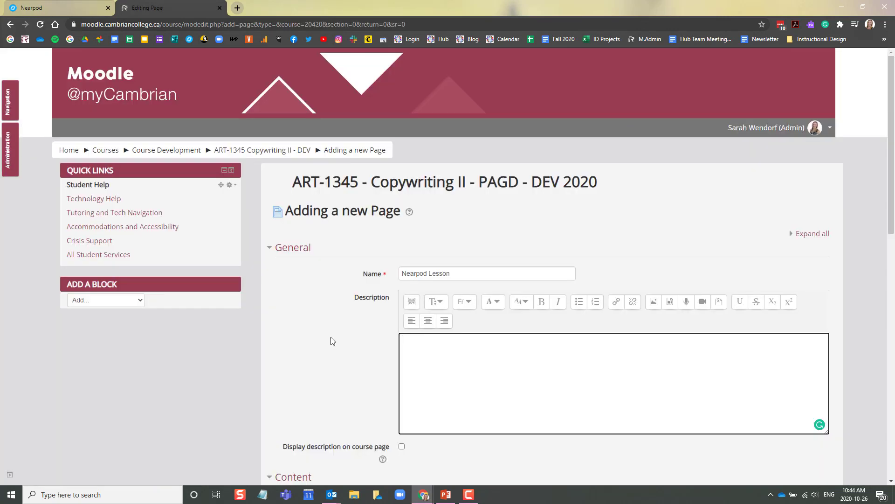
Paste the Nearpod iframe embed code into the page content's HTML view, then save and display
{"action": "scroll", "coordinate": [501, 284], "scroll_direction": "down", "scroll_amount": 5}
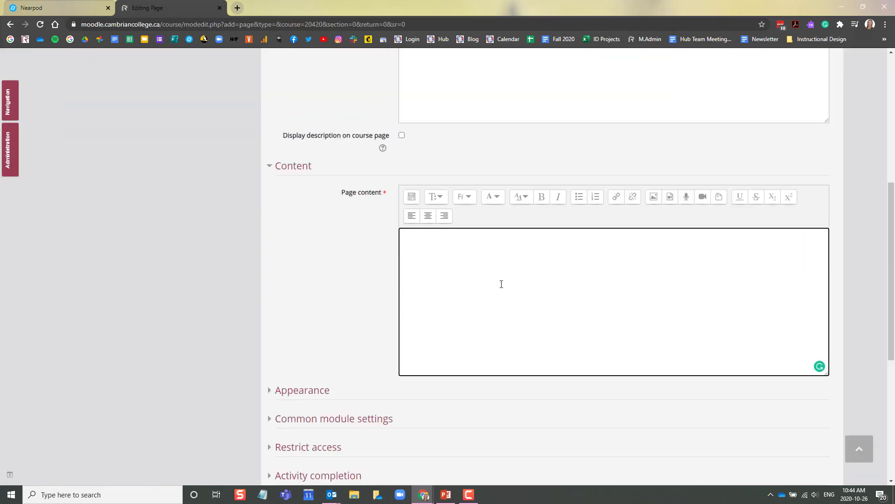
{"action": "left_click", "coordinate": [412, 198]}
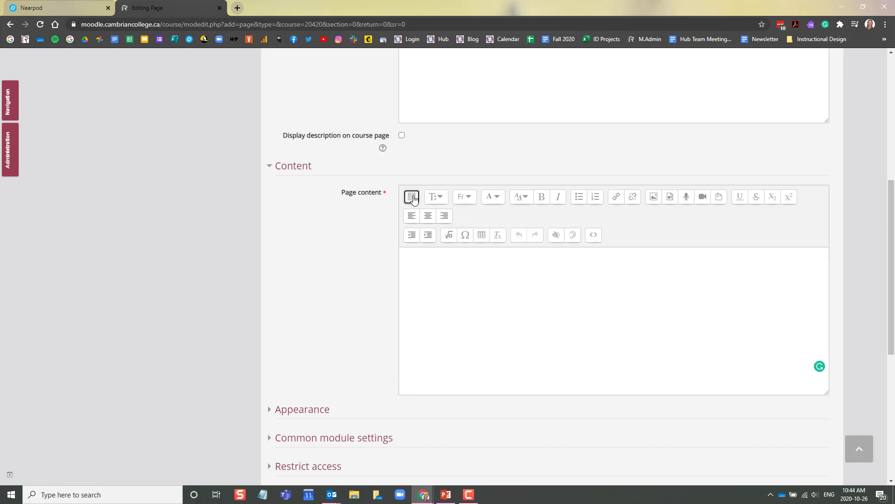
{"action": "left_click", "coordinate": [594, 236]}
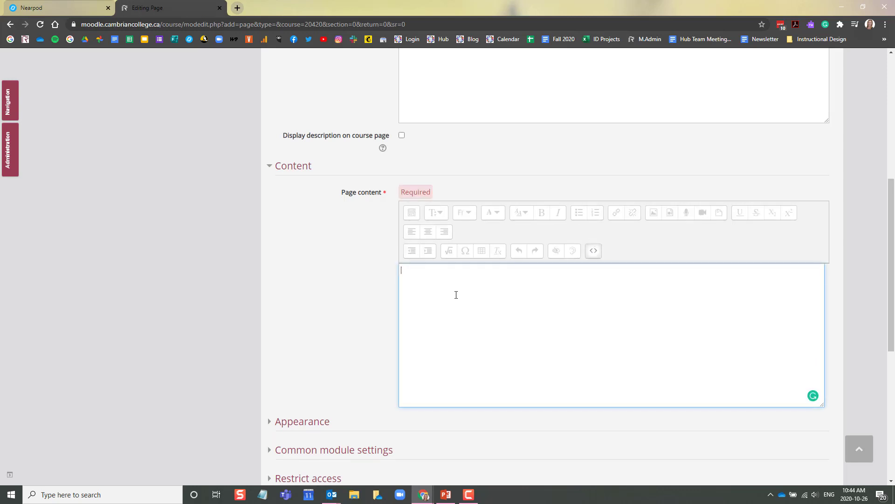
{"action": "key", "text": "ctrl+v"}
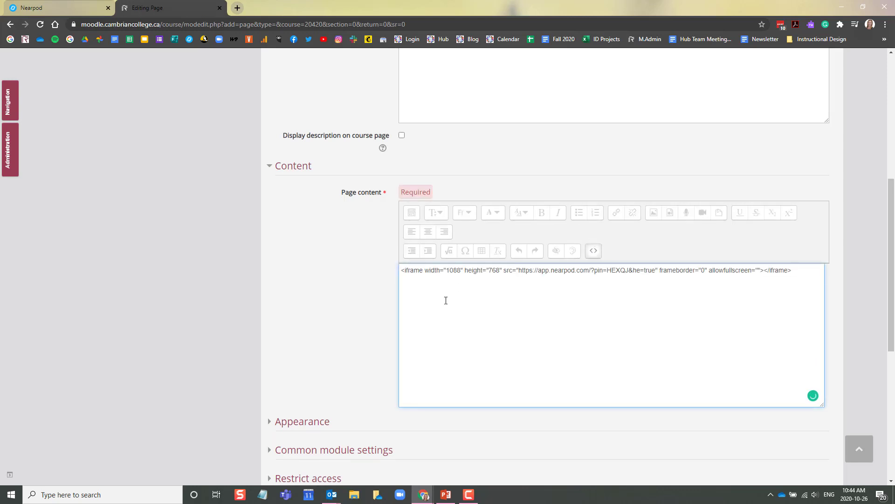
{"action": "left_click", "coordinate": [593, 250]}
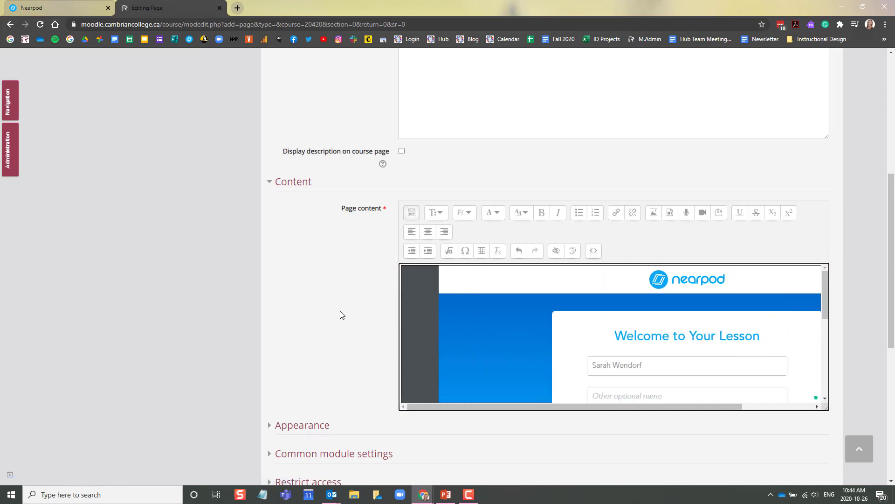
{"action": "scroll", "coordinate": [334, 312], "scroll_direction": "down", "scroll_amount": 7}
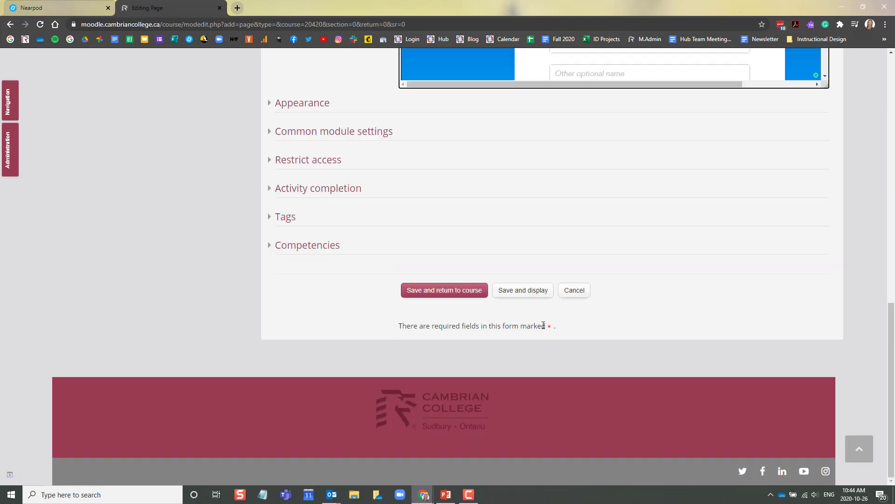
{"action": "left_click", "coordinate": [526, 291]}
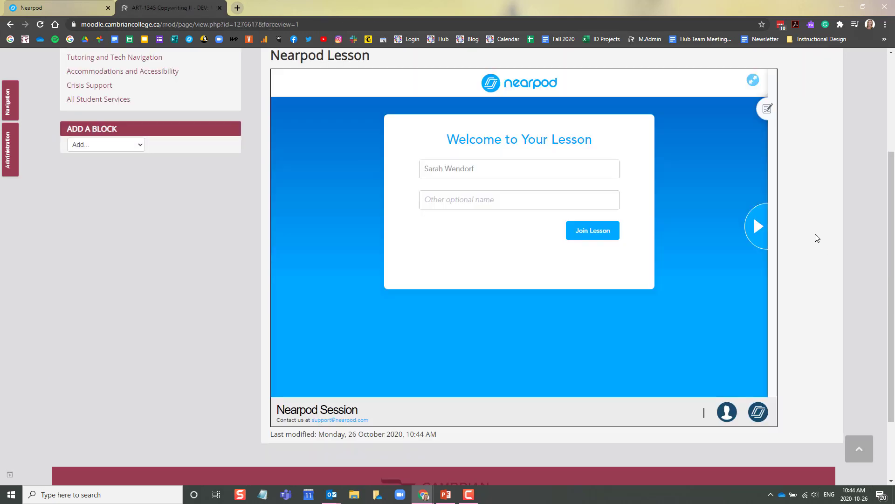
Join the embedded Nearpod lesson as a student and advance past the Welcome slide
{"action": "left_click", "coordinate": [759, 228]}
{"action": "left_click", "coordinate": [593, 232]}
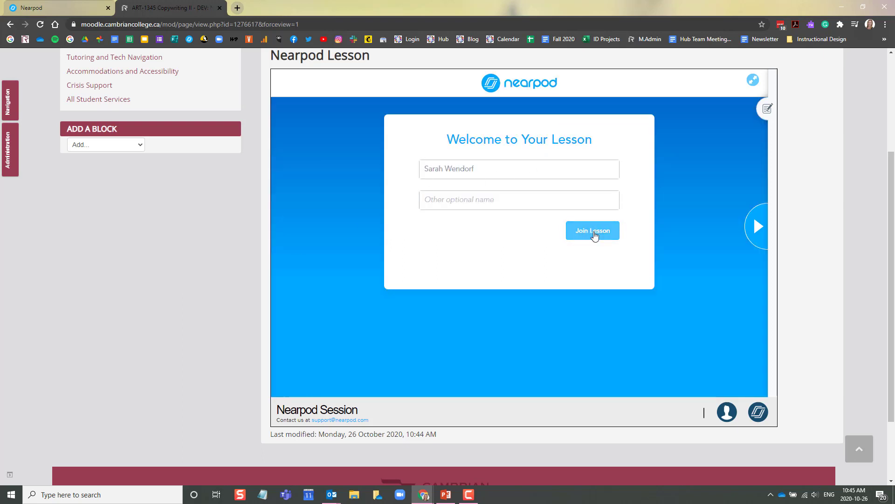
{"action": "left_click", "coordinate": [759, 228]}
{"action": "left_click", "coordinate": [758, 232]}
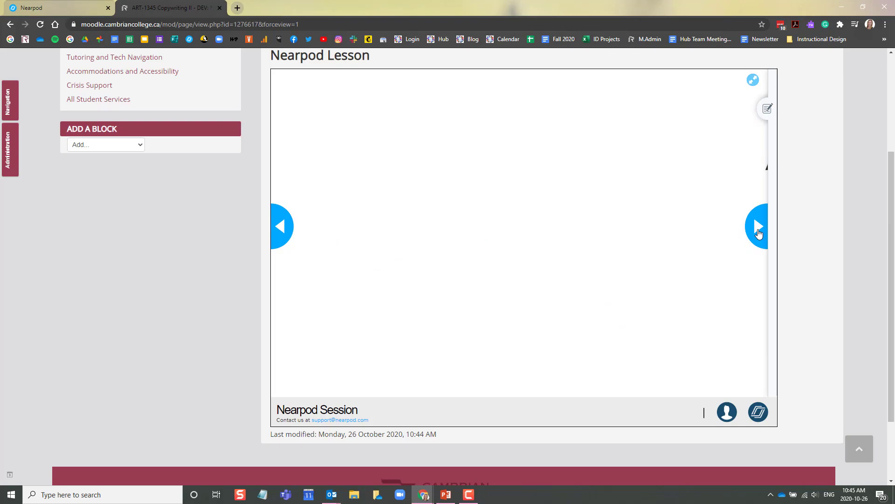